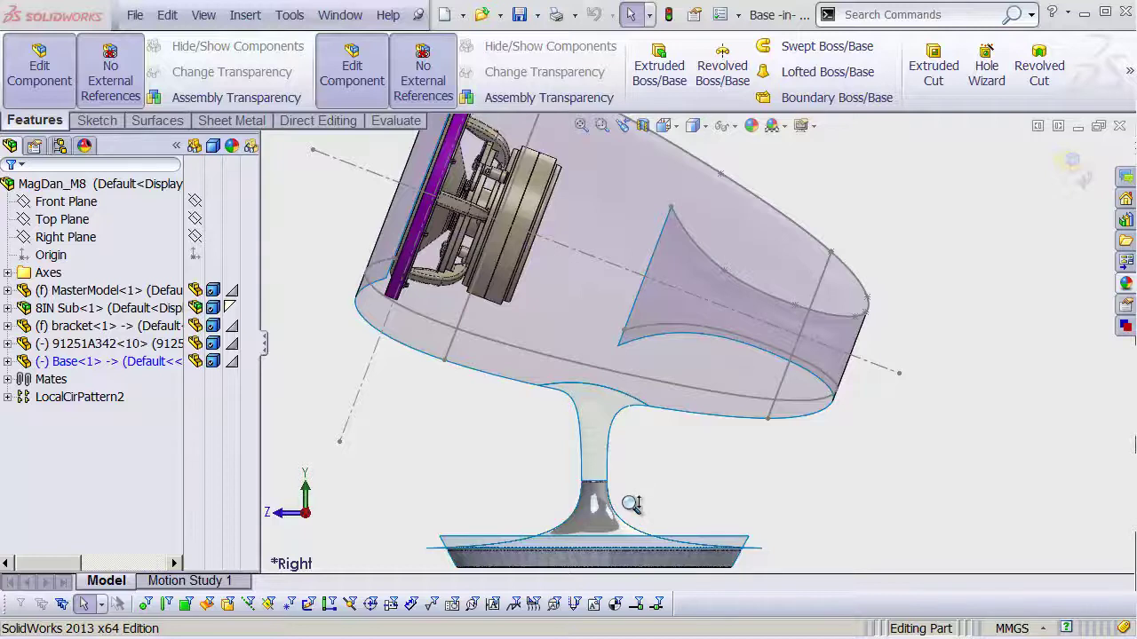
Step: Finish editing the Base part and return to editing the MagDan_M8 assembly
middle_click_drag(630, 504, 648, 427, "shift")
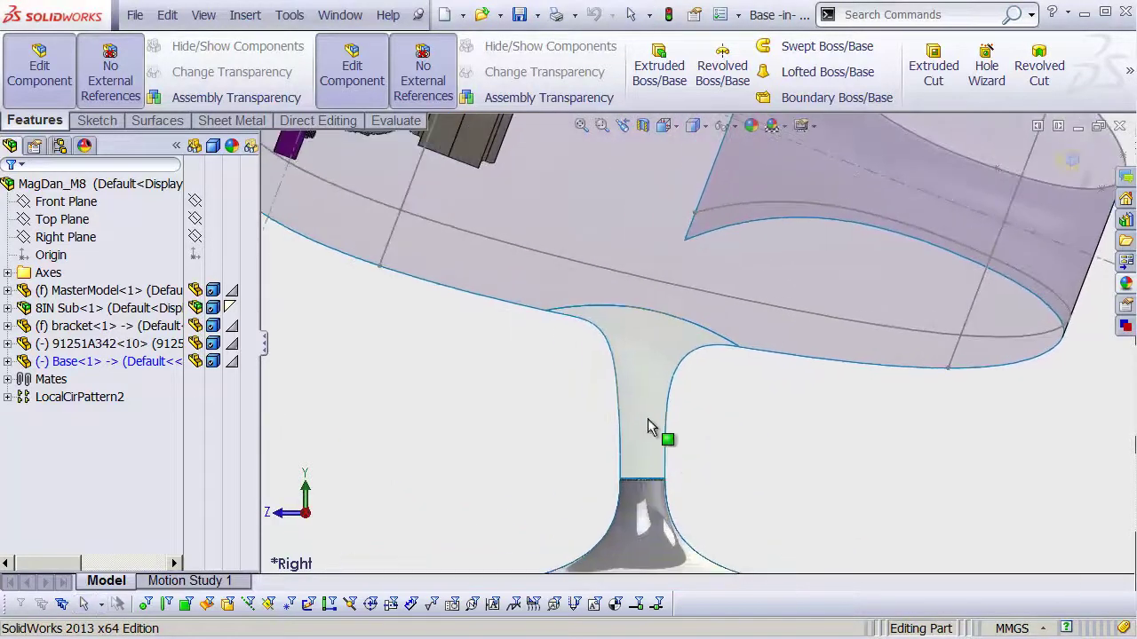
left_click(650, 417)
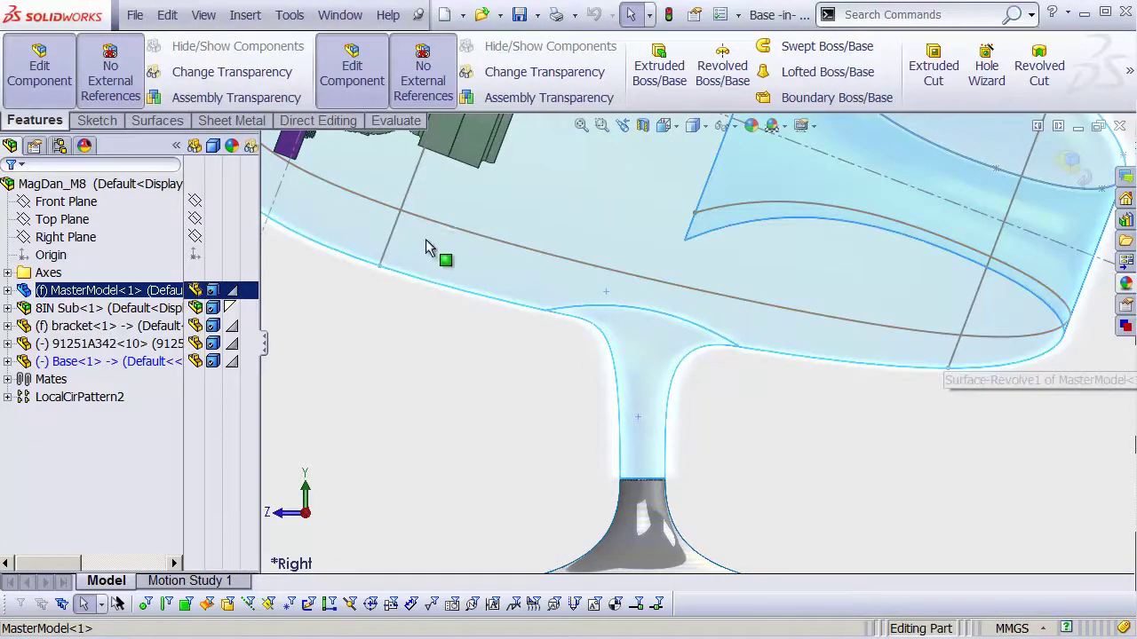
middle_click_drag(691, 484, 730, 452, "shift")
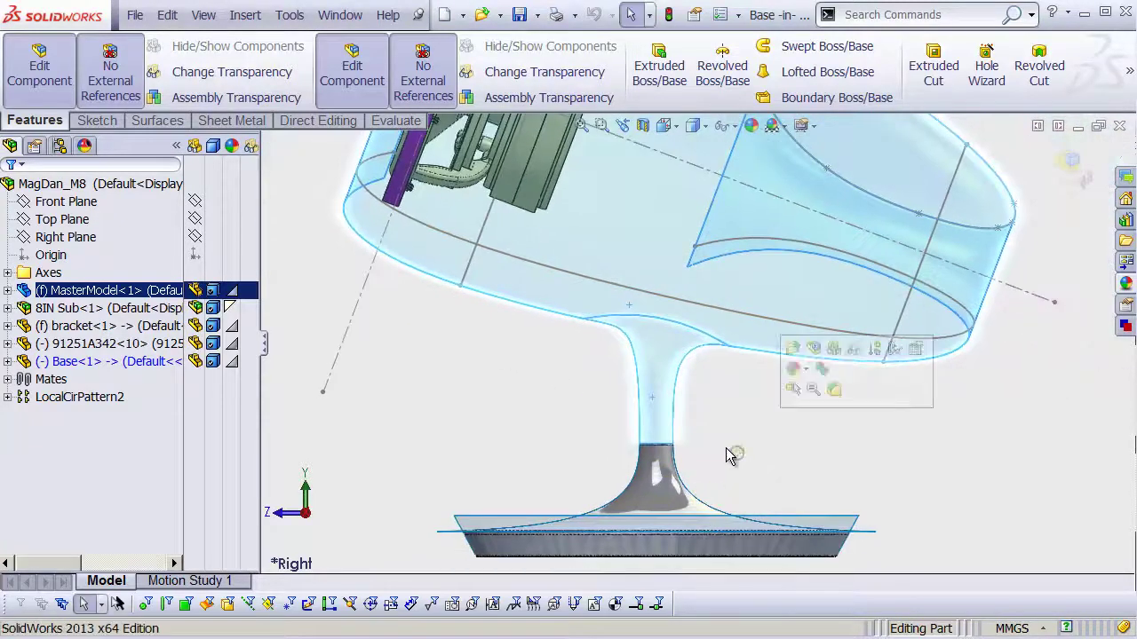
left_click(500, 418)
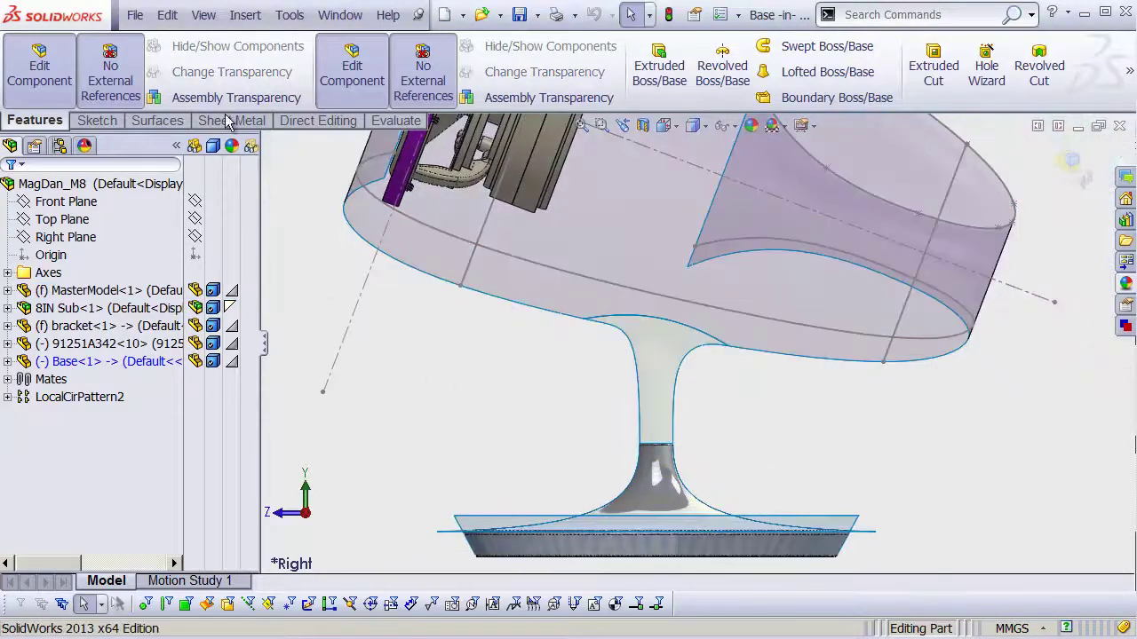
left_click(1068, 161)
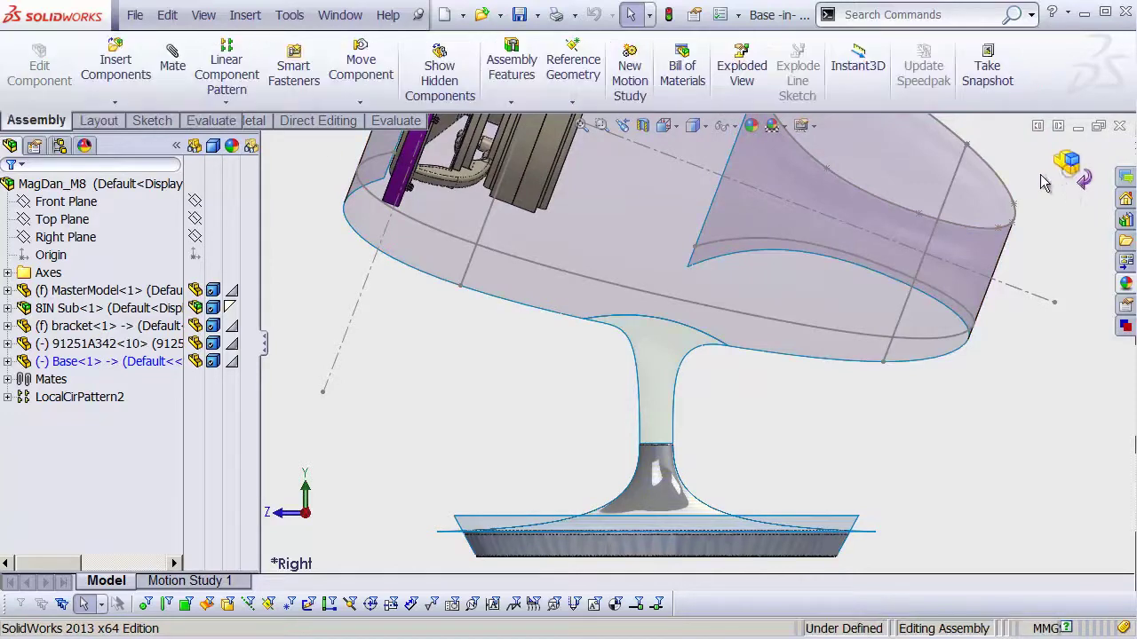
Step: Insert a new part into the assembly on the Top Plane and discard its initial sketch
left_click(116, 104)
left_click(124, 142)
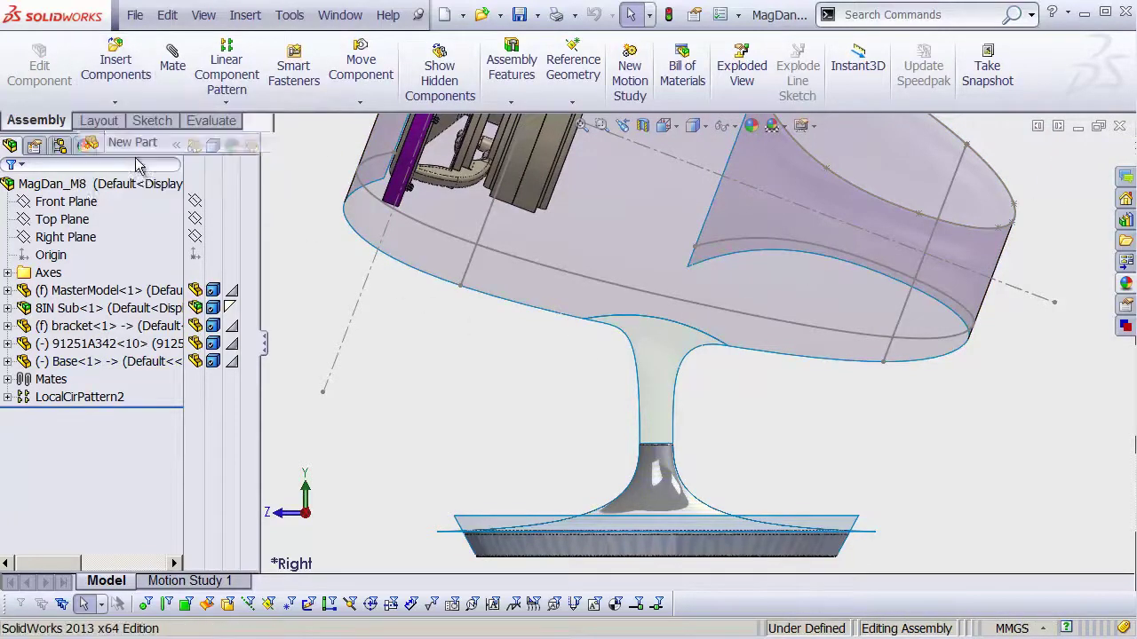
left_click(79, 204)
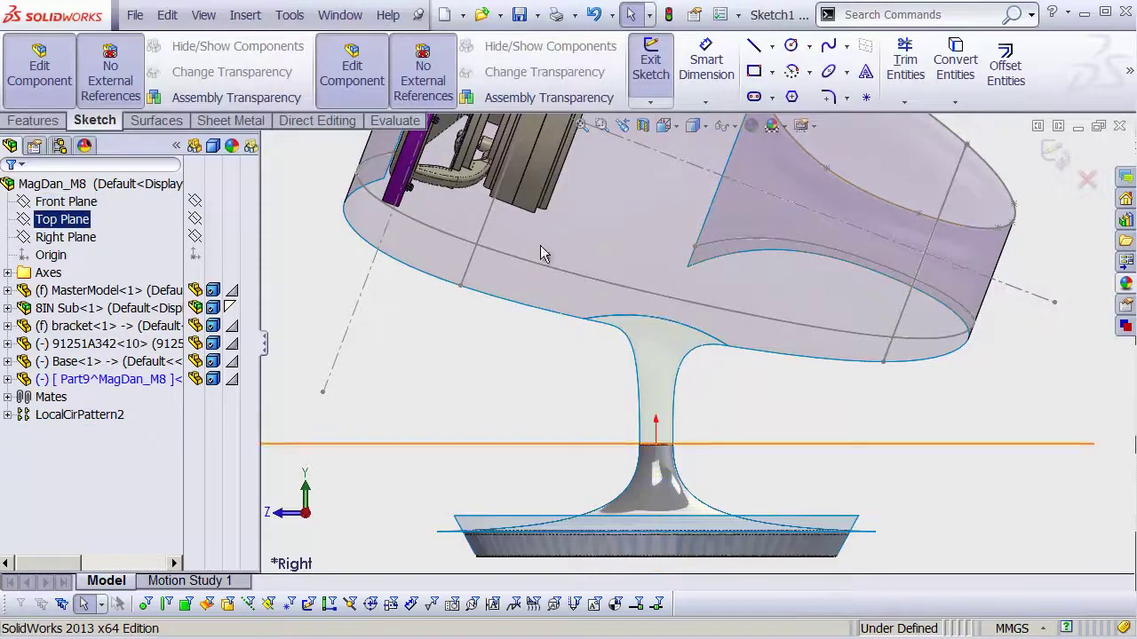
left_click(1087, 180)
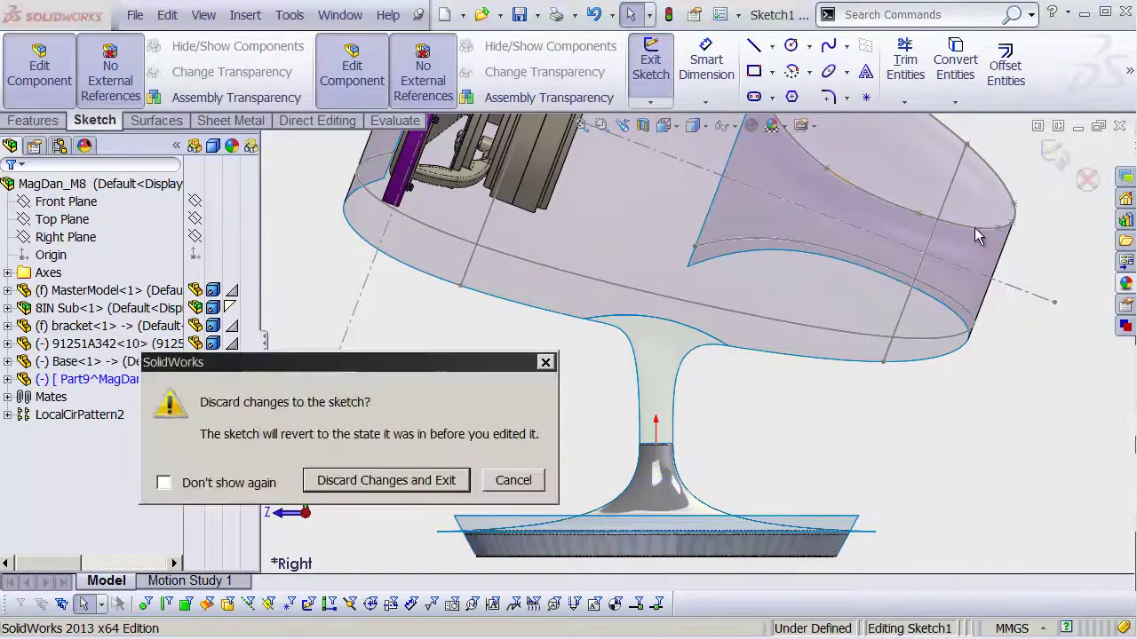
left_click(430, 480)
Step: Rename the new part Leg and save it as an external file
left_click(118, 381)
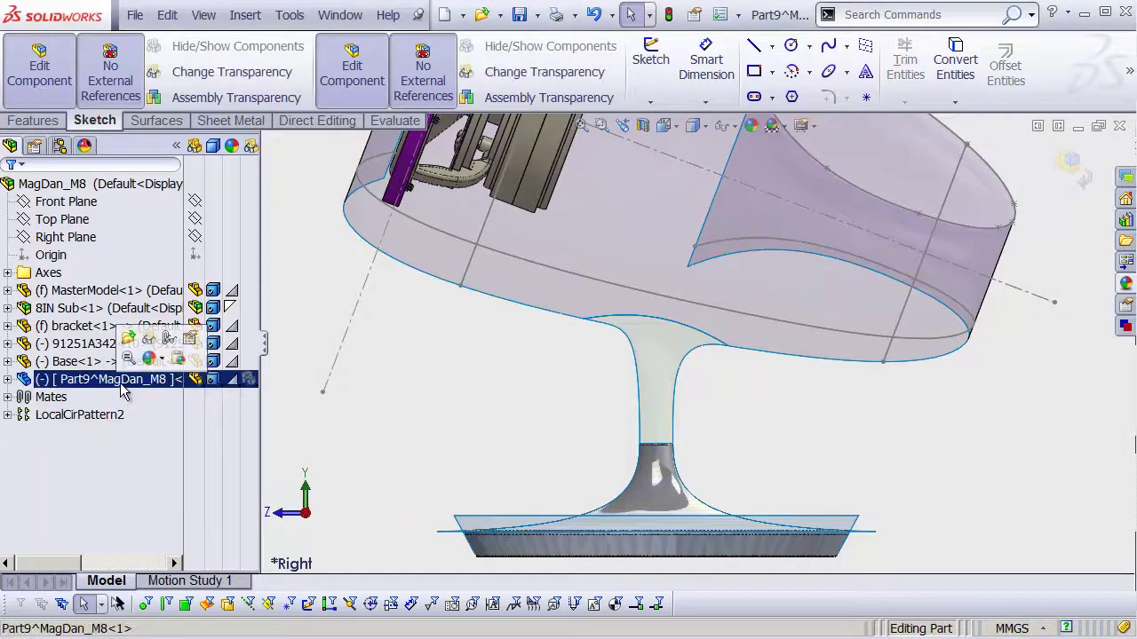
left_click(111, 382)
type("Leg")
key("Return")
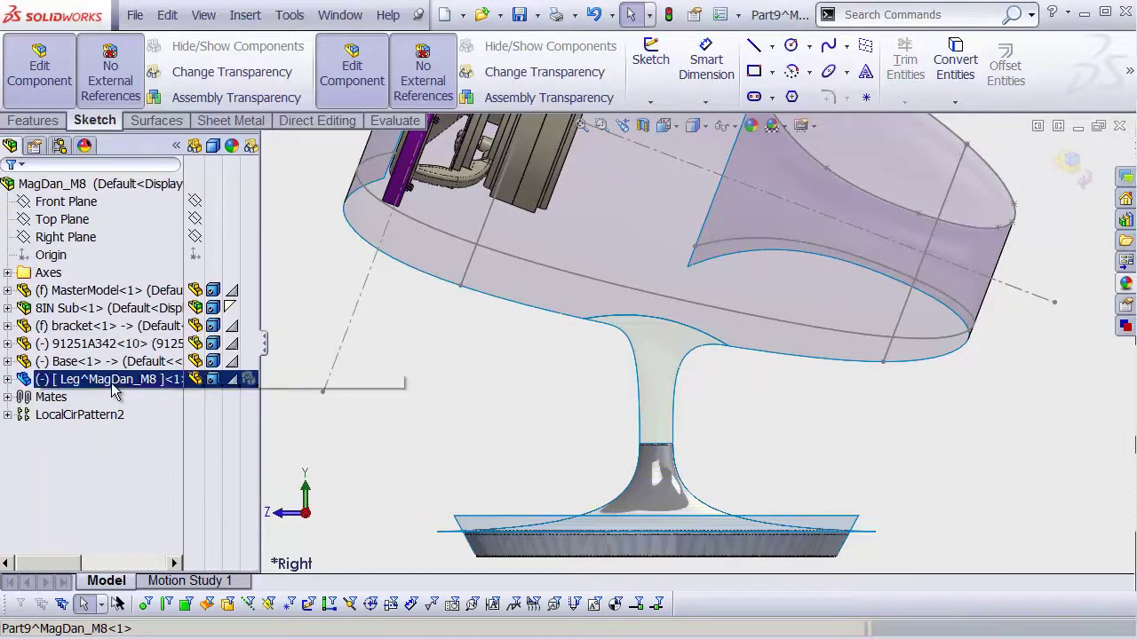
right_click(93, 387)
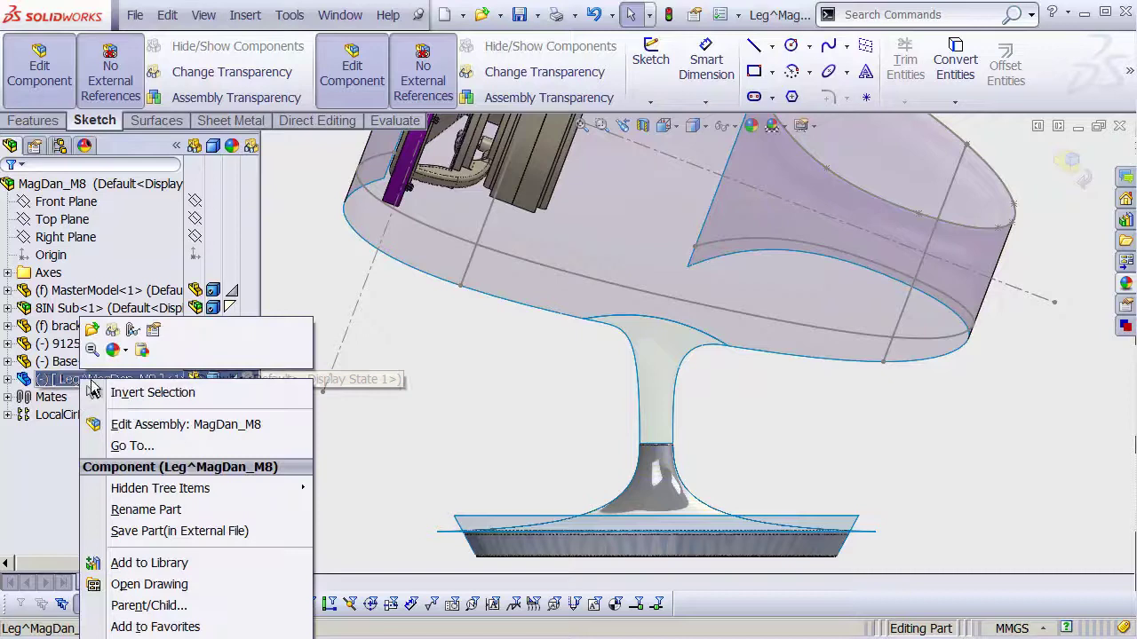
left_click(178, 531)
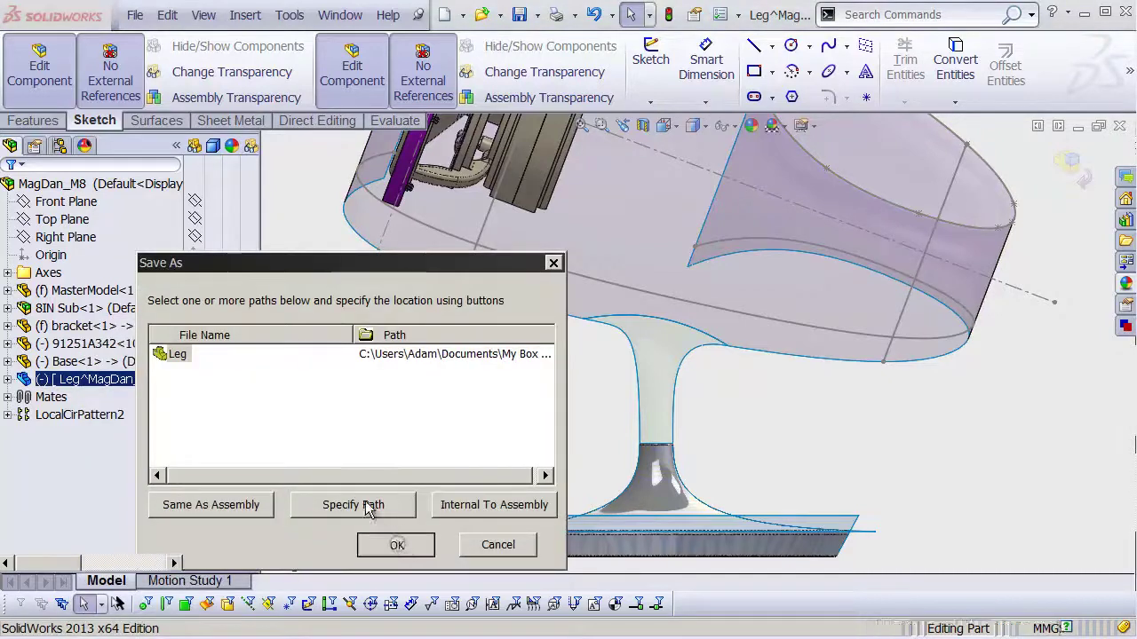
left_click(400, 548)
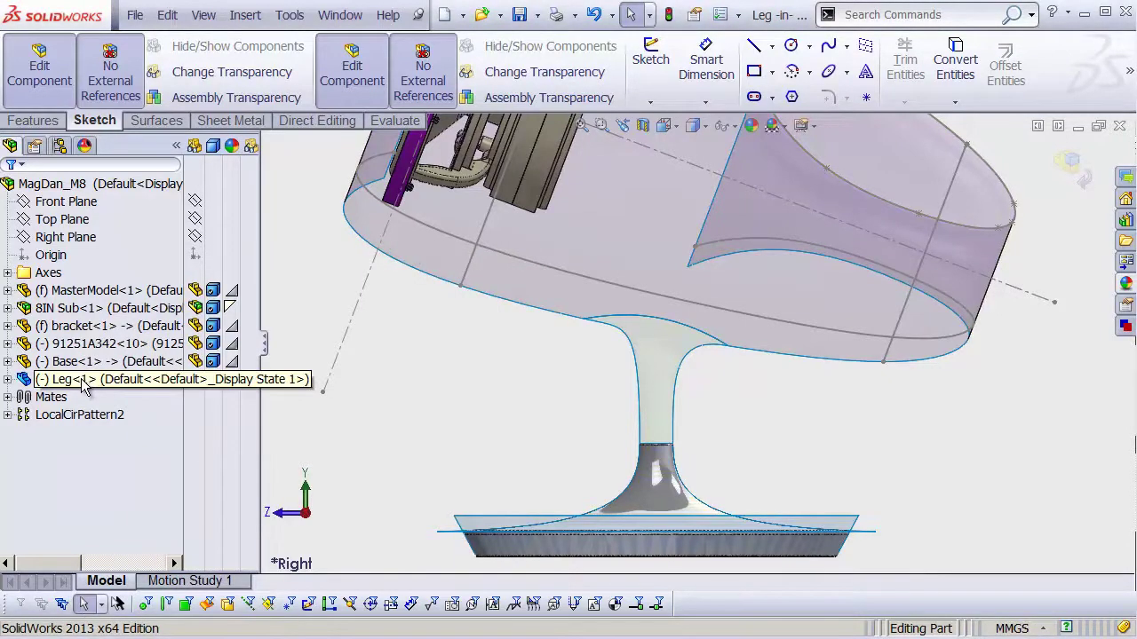
Step: Open the Leg part separately and insert MasterModel.sldprt at its origin, transferring the surface bodies
right_click(82, 382)
left_click(101, 344)
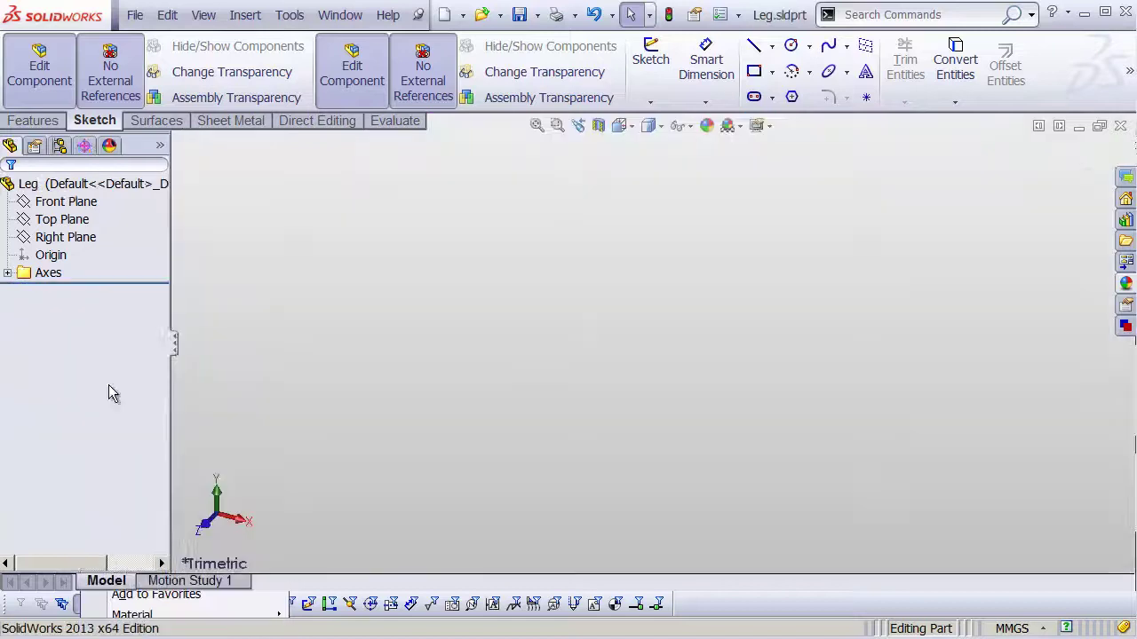
left_click(245, 15)
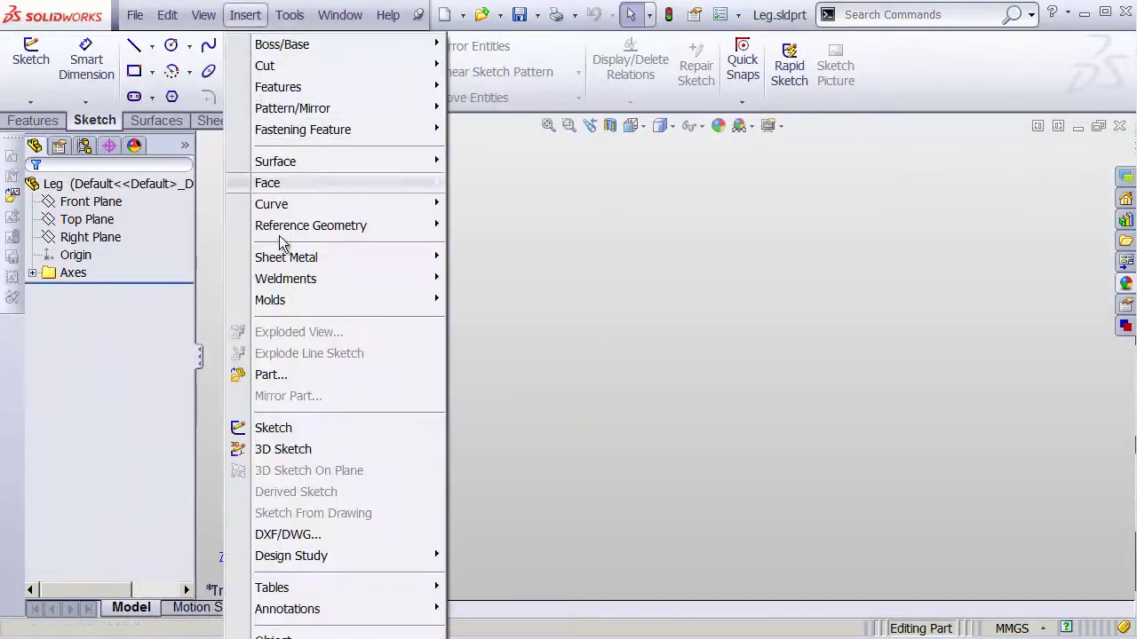
left_click(291, 378)
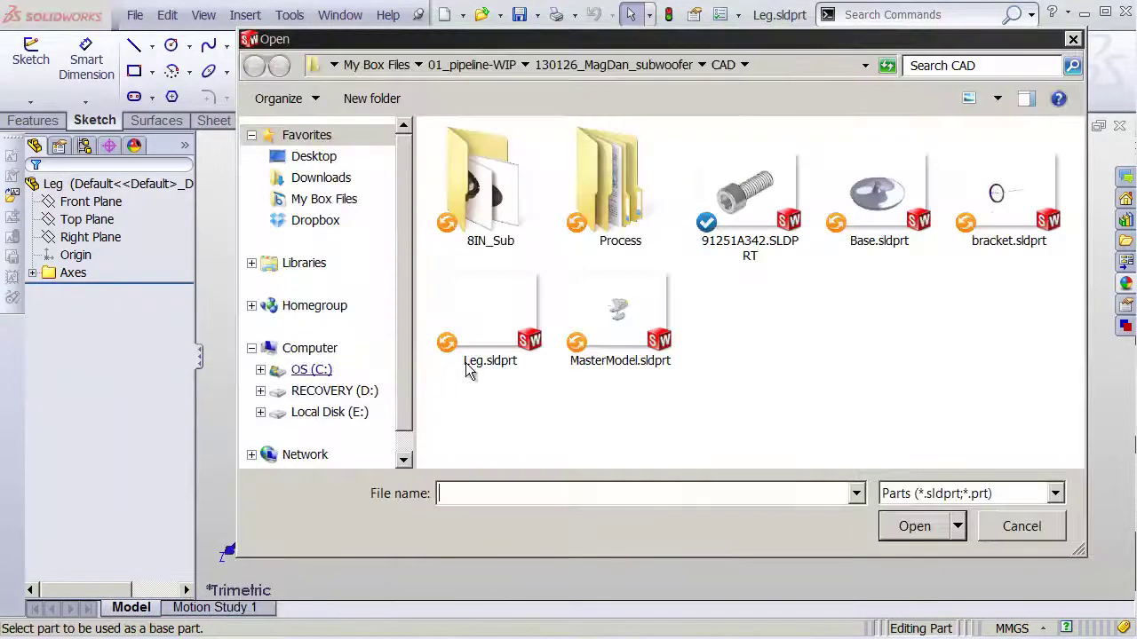
left_click(645, 306)
left_click(947, 531)
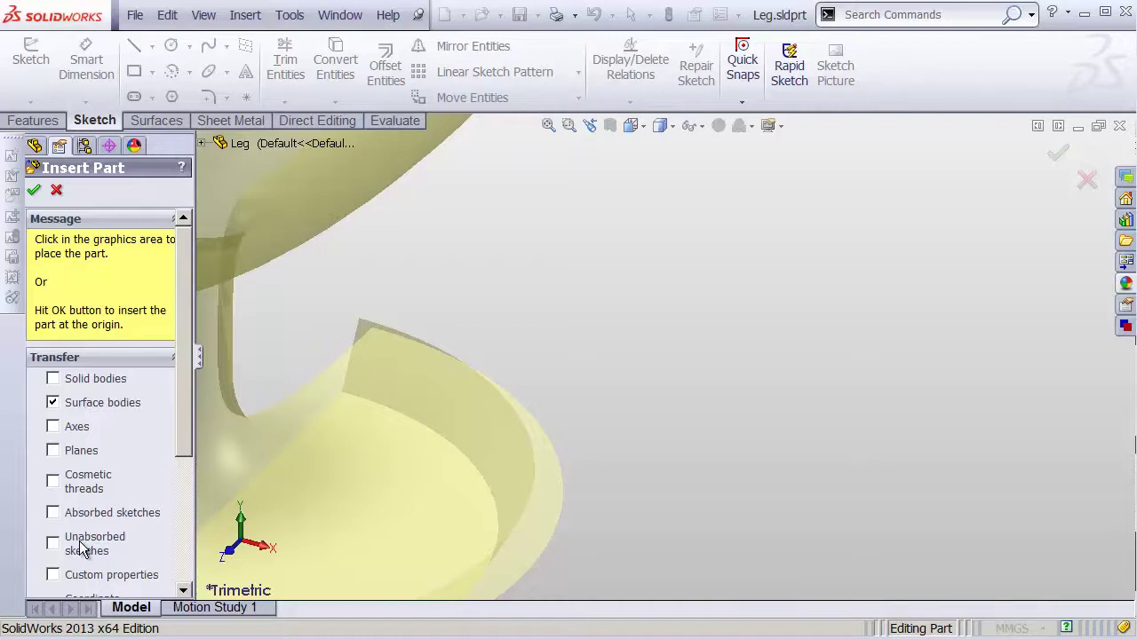
left_click(35, 193)
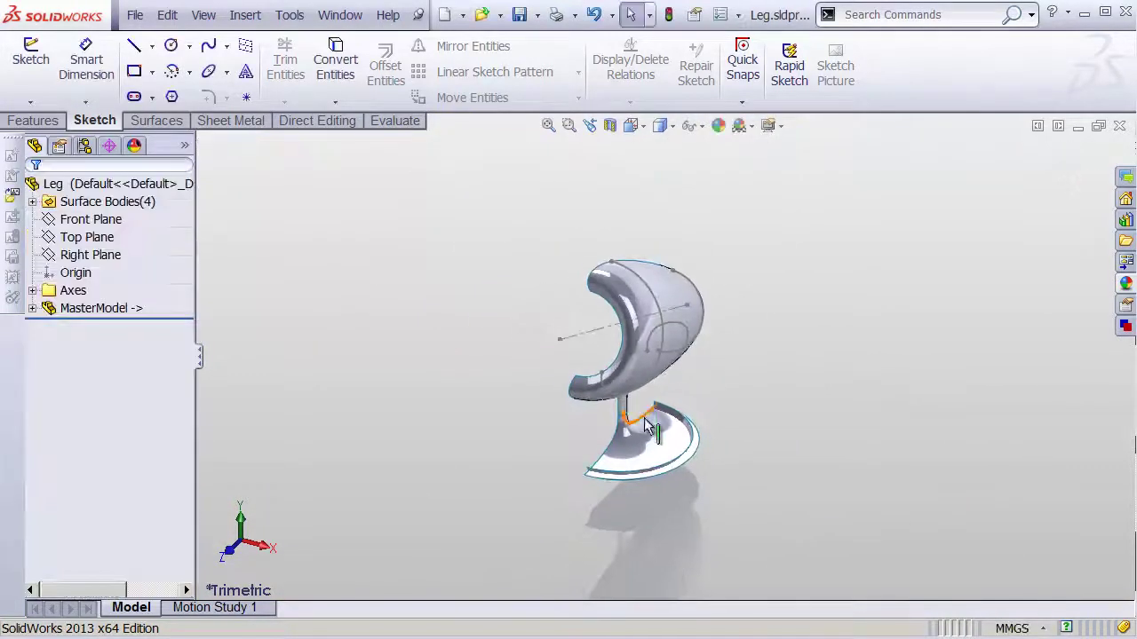
Step: Delete the two surface bodies that form the base and its lower stem, keeping the housing and neck surfaces
middle_click_drag(644, 417, 589, 274)
scroll(638, 395, "down", 3)
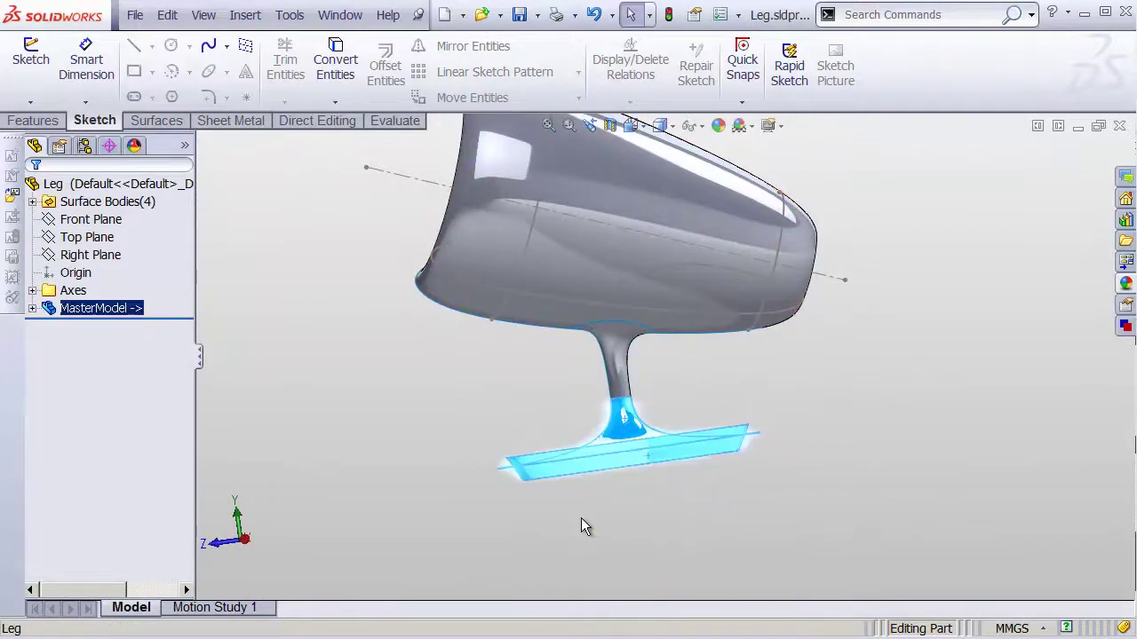
left_click(46, 219)
left_click(32, 202)
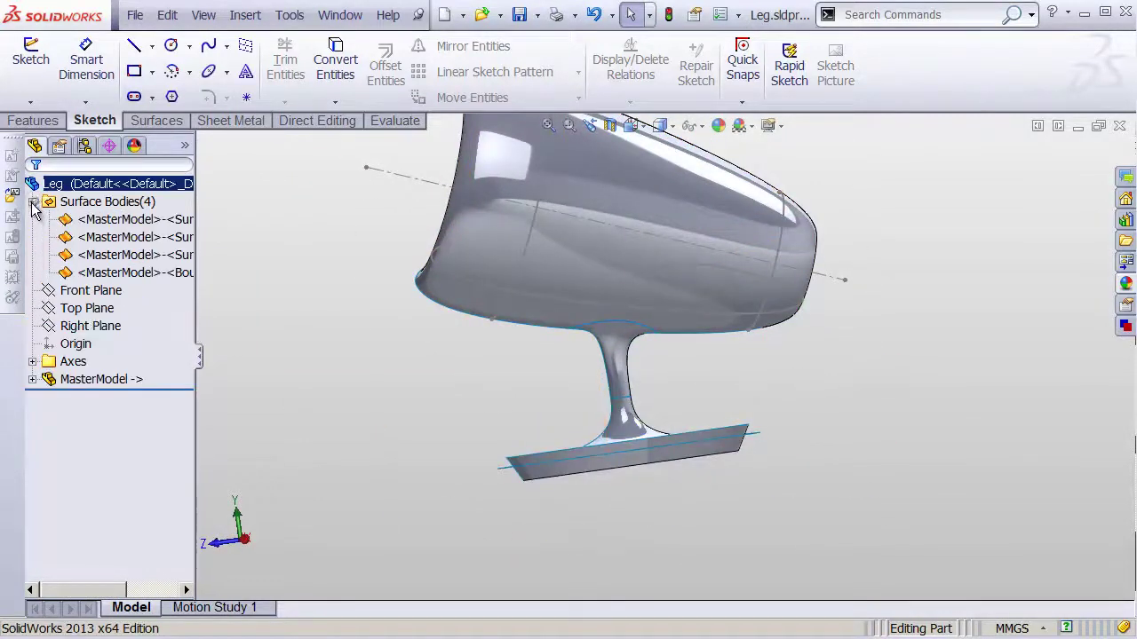
left_click(67, 235)
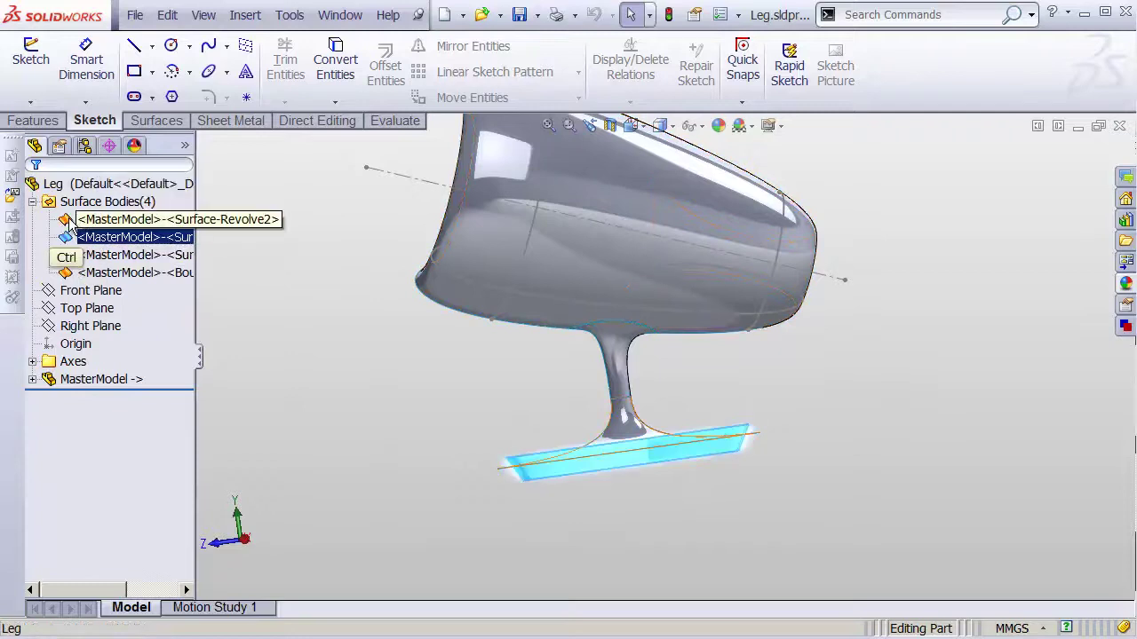
left_click(69, 221, "ctrl")
key("Delete")
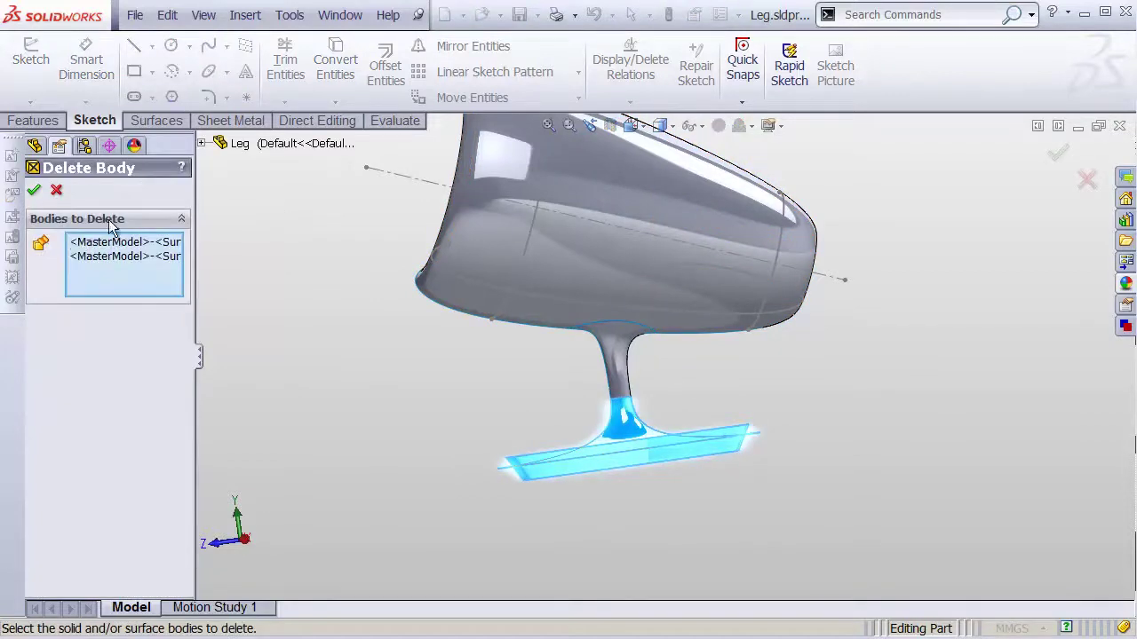
left_click(33, 190)
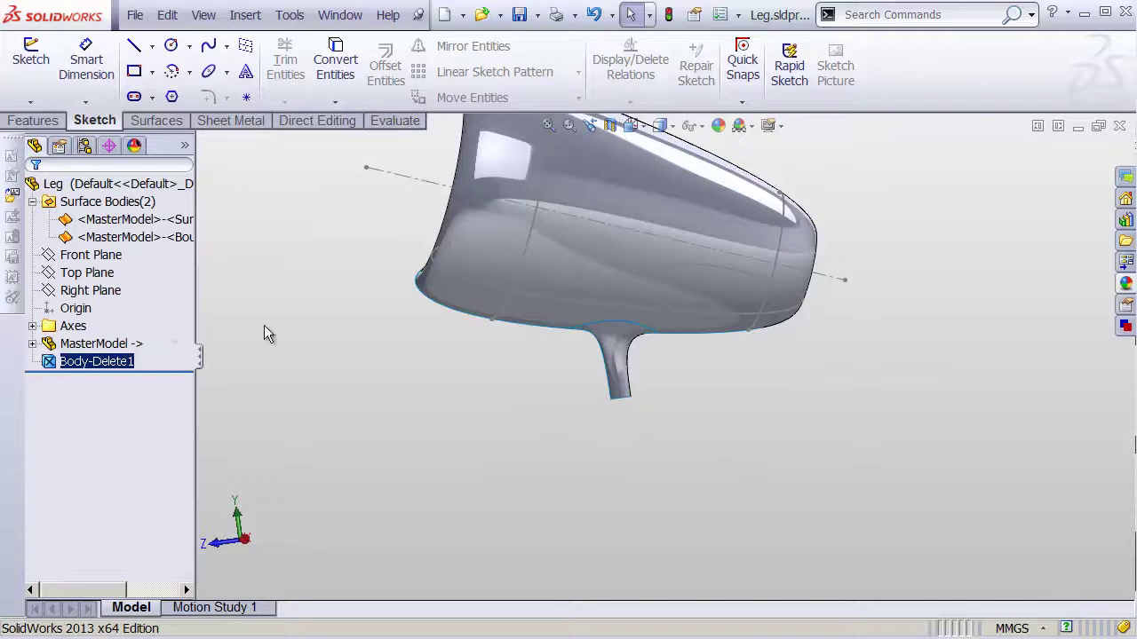
Step: Knit the trimmed housing surface and the boundary surface of the neck into one surface body, with a knitting tolerance of 0.0025 mm
middle_click_drag(534, 312, 620, 293)
middle_click_drag(648, 251, 648, 204, "shift")
middle_click_drag(612, 295, 532, 404, "ctrl")
middle_click_drag(538, 302, 532, 273)
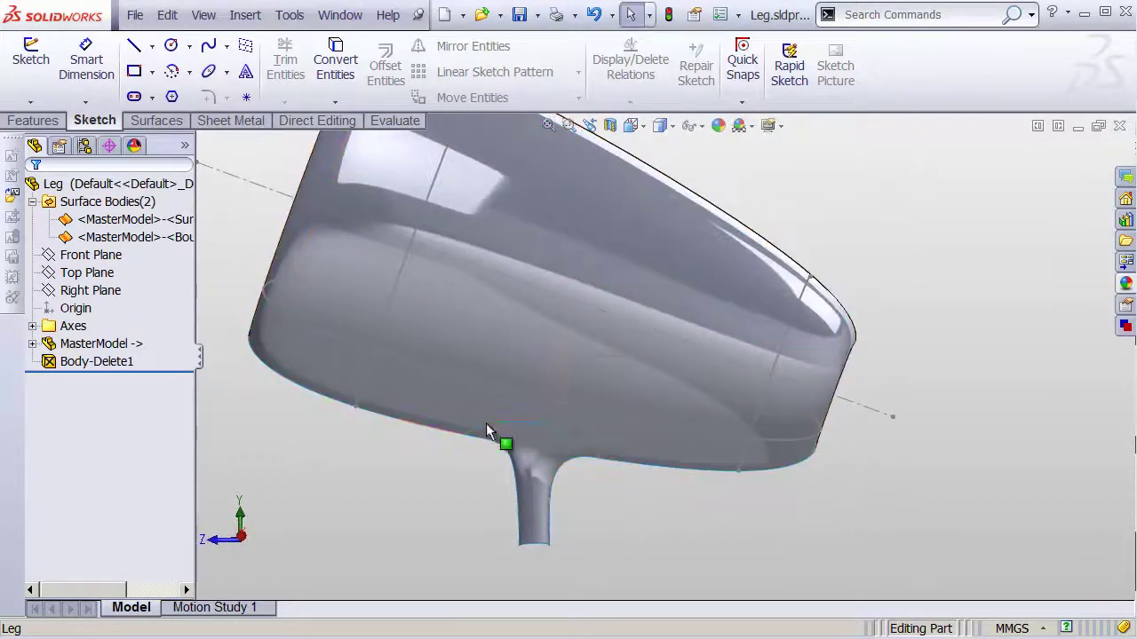
middle_click_drag(453, 304, 459, 313, "shift")
middle_click_drag(390, 347, 422, 350, "ctrl")
left_click(423, 355)
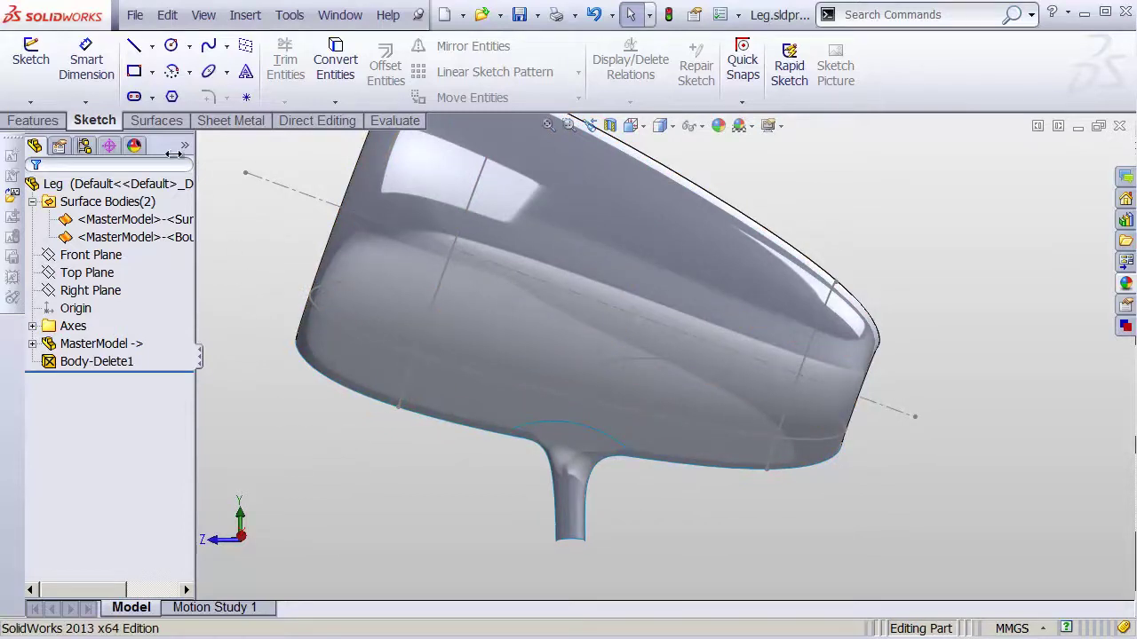
left_click(156, 121)
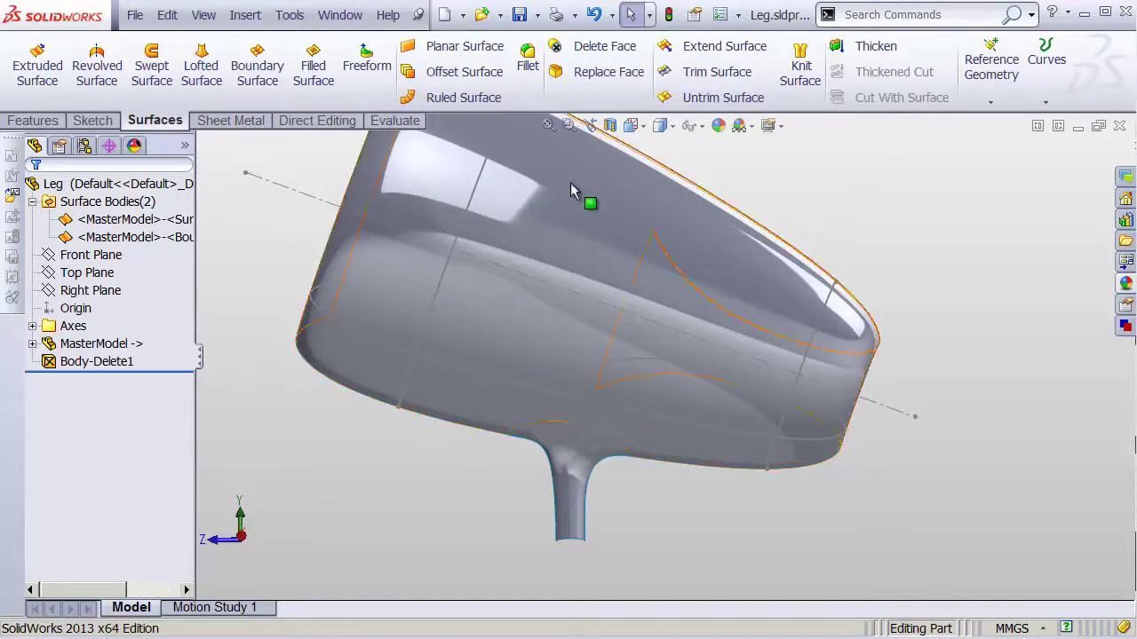
left_click(796, 92)
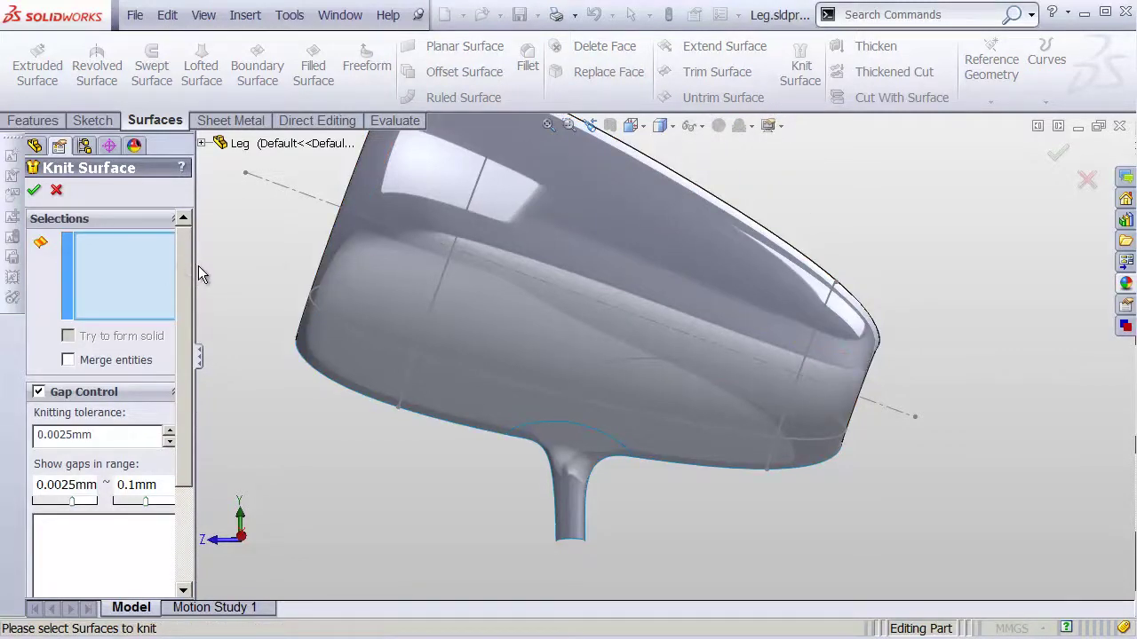
left_click_drag(196, 265, 288, 267)
left_click(509, 341)
left_click(570, 463)
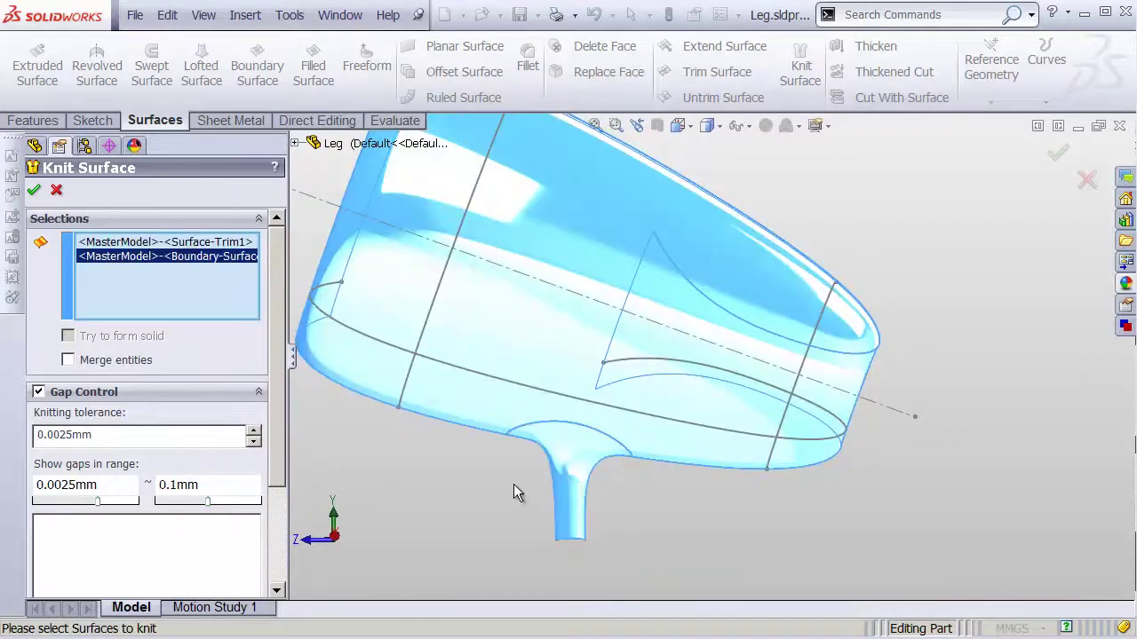
left_click(33, 189)
Step: Apply a translucent blue slab appearance to the knitted housing and neck surface
middle_click_drag(513, 468, 604, 457, "shift")
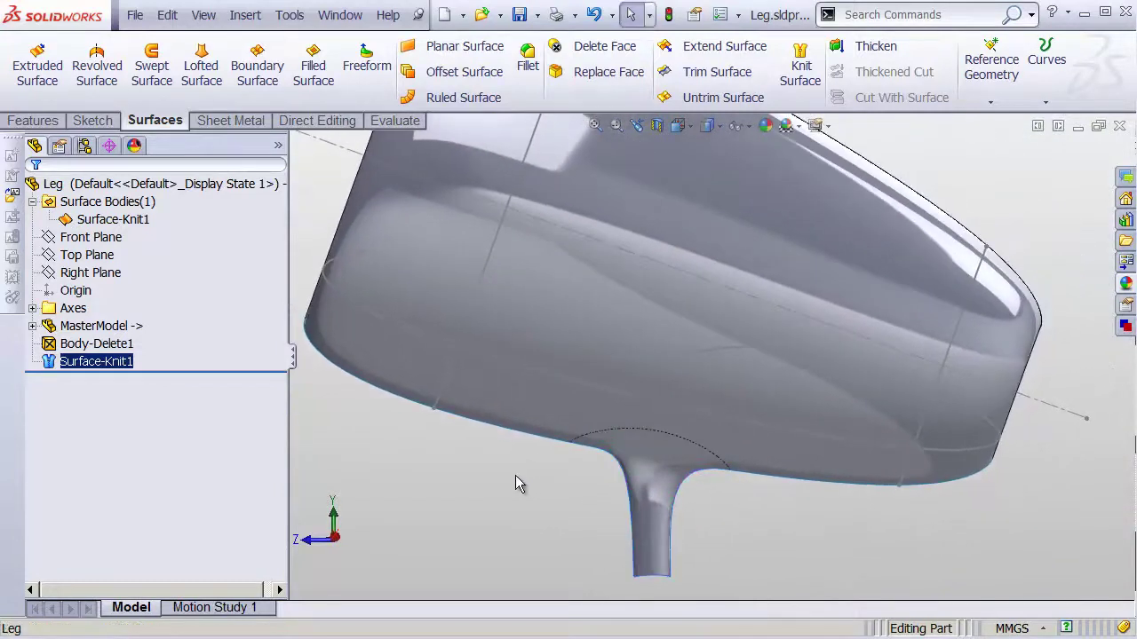
left_click(476, 487)
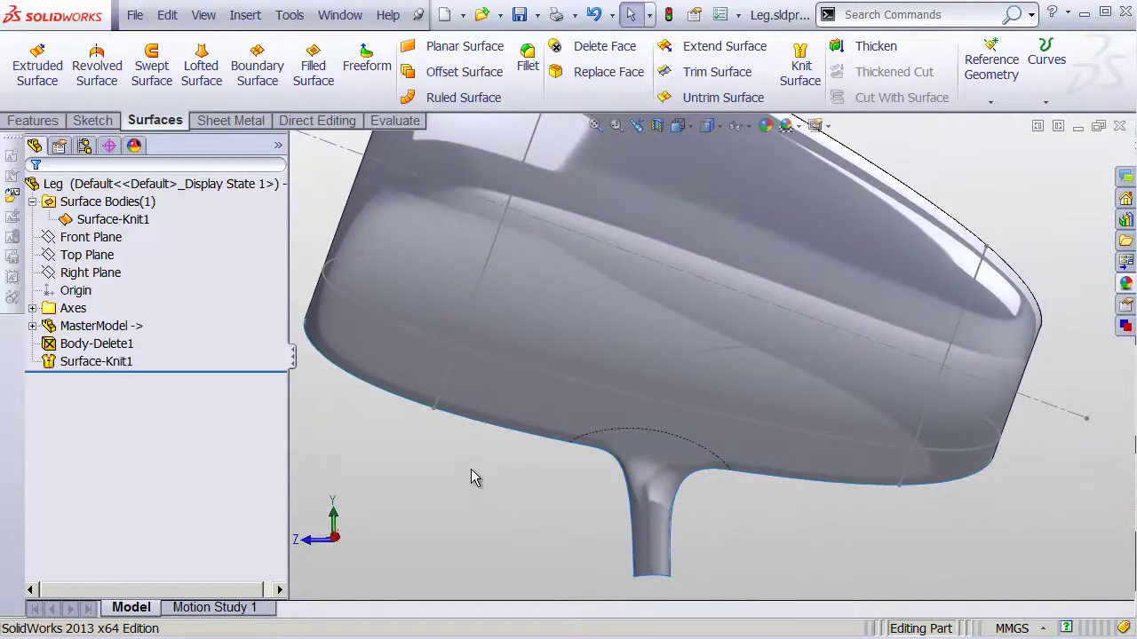
left_click(1126, 282)
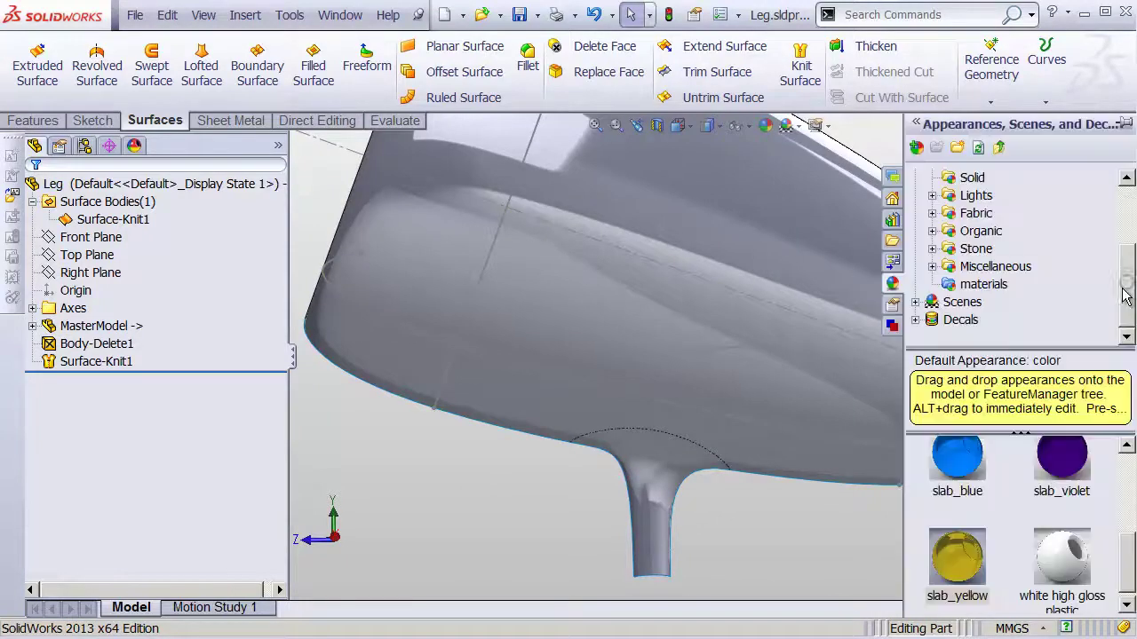
left_click_drag(990, 492, 759, 385)
left_click(759, 386)
scroll(746, 431, "up", 2)
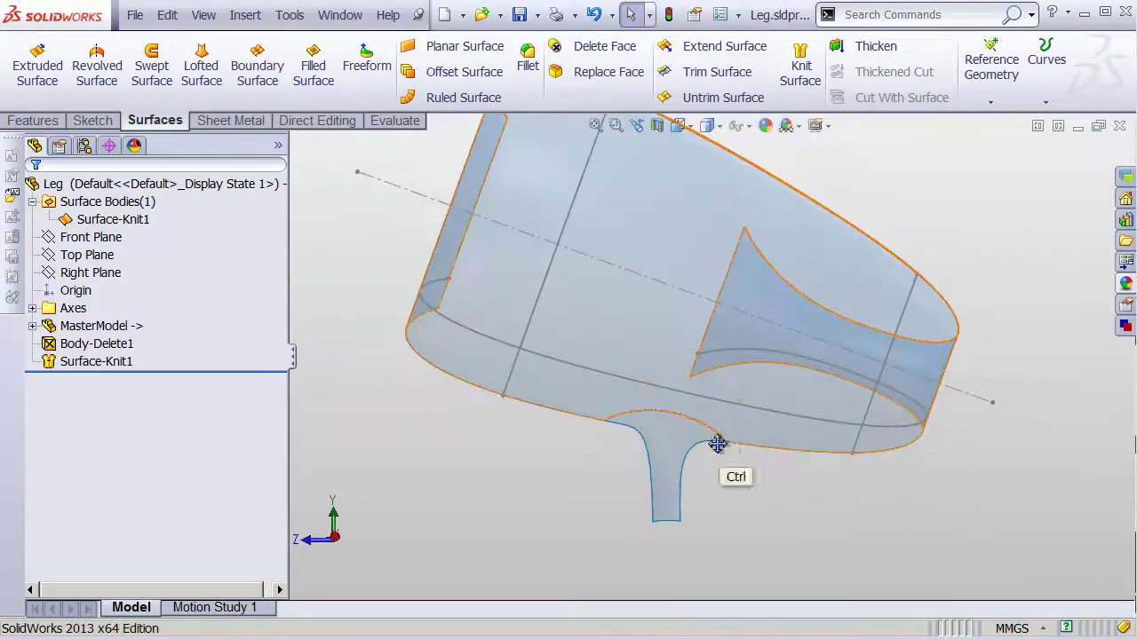
Step: Trim the knitted surface with a standard trim using 3DSketch1-MasterModel as trim tool, keeping the portion that carries the neck
middle_click_drag(719, 442, 635, 464, "ctrl")
scroll(670, 453, "up", 1)
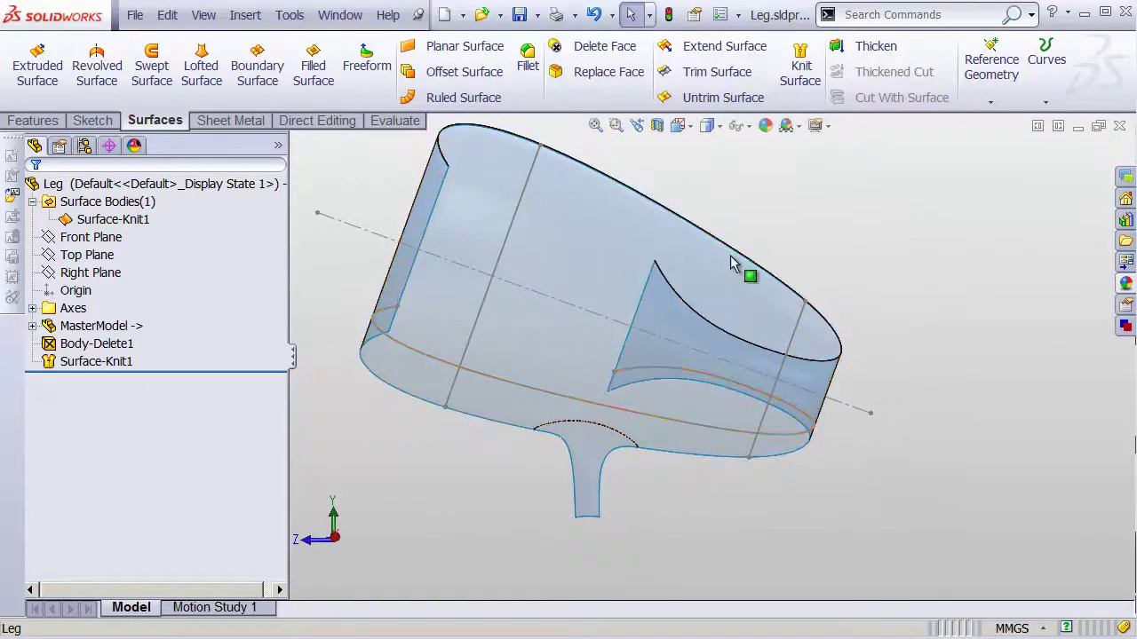
left_click(710, 78)
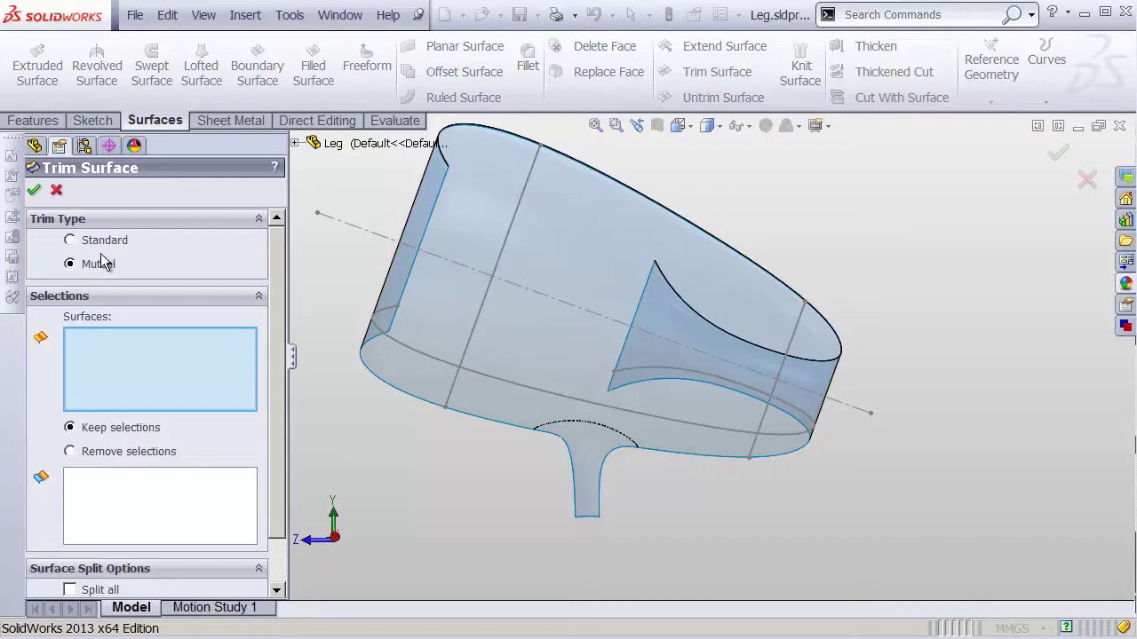
left_click(71, 240)
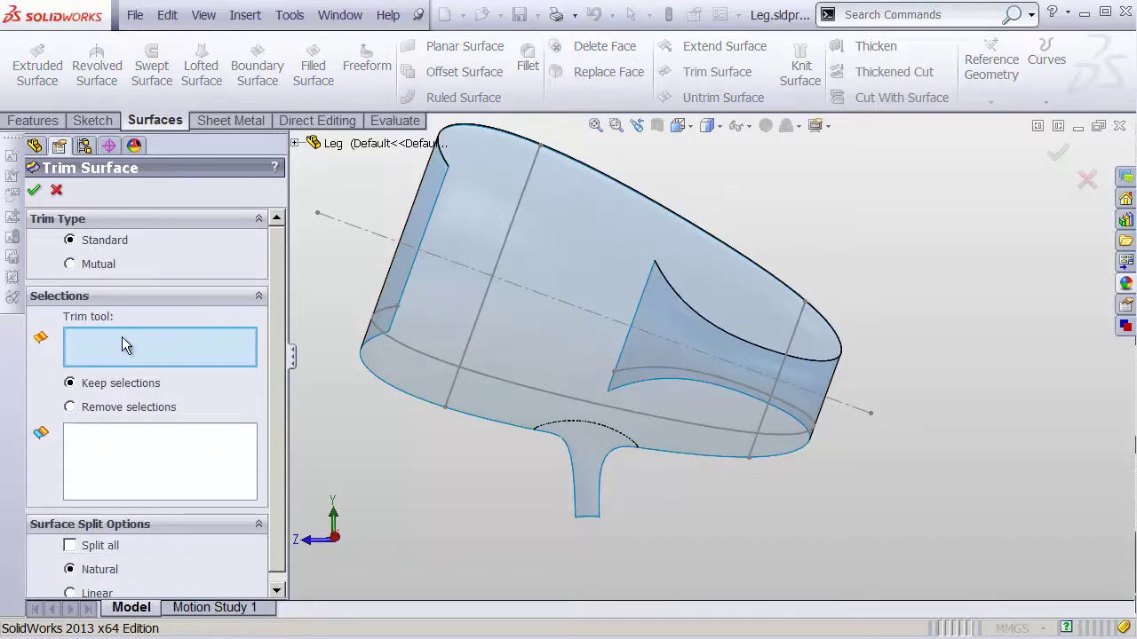
left_click(519, 211)
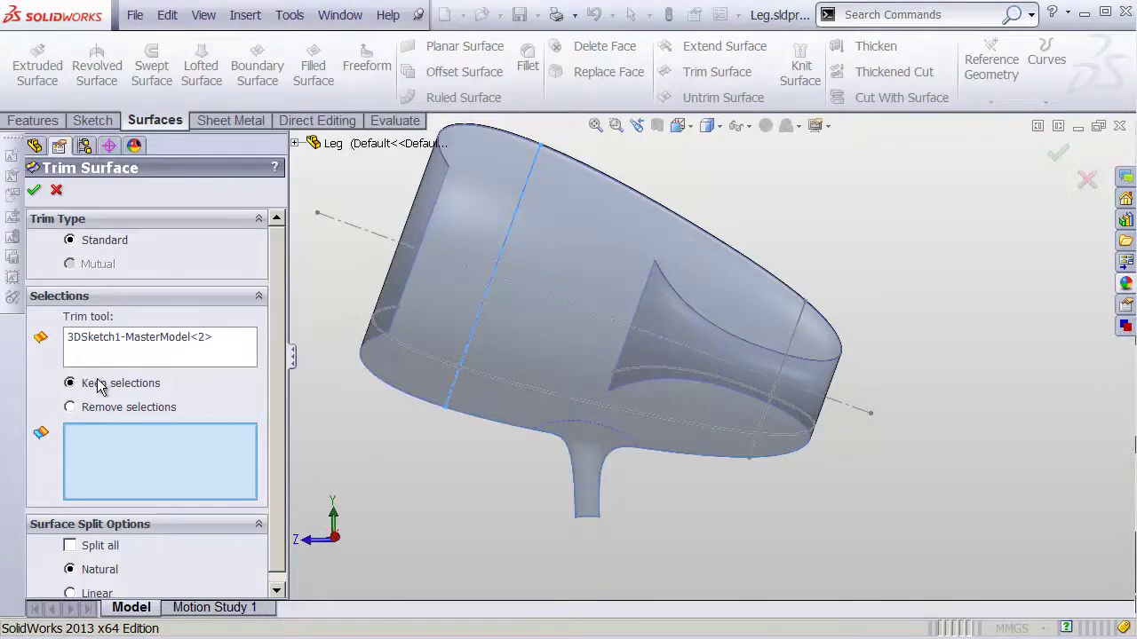
left_click(629, 262)
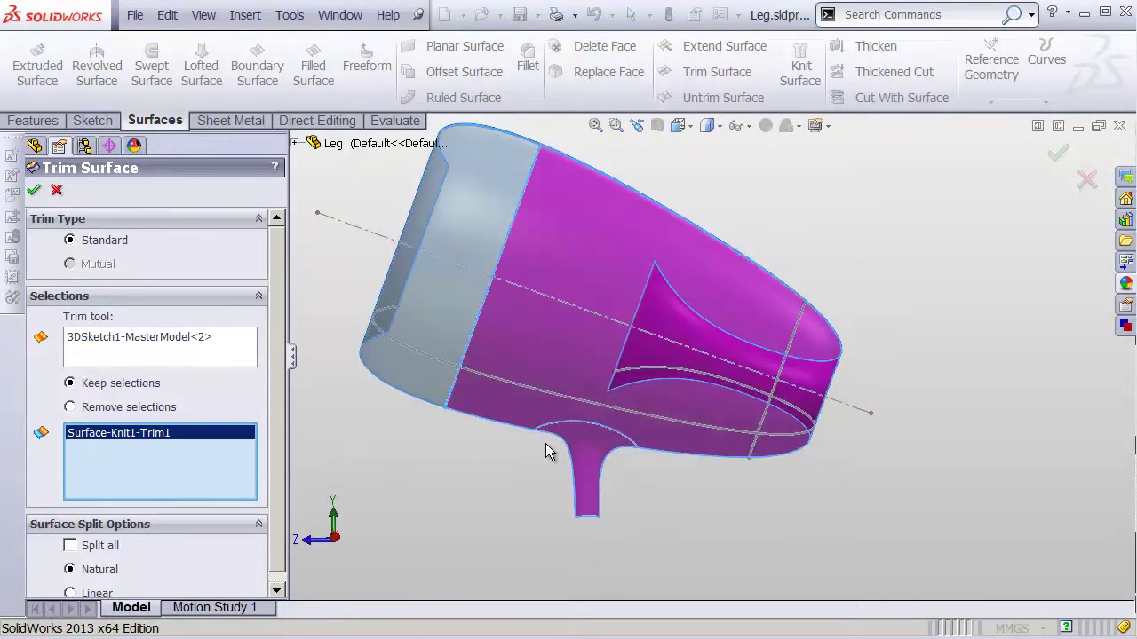
left_click(1058, 155)
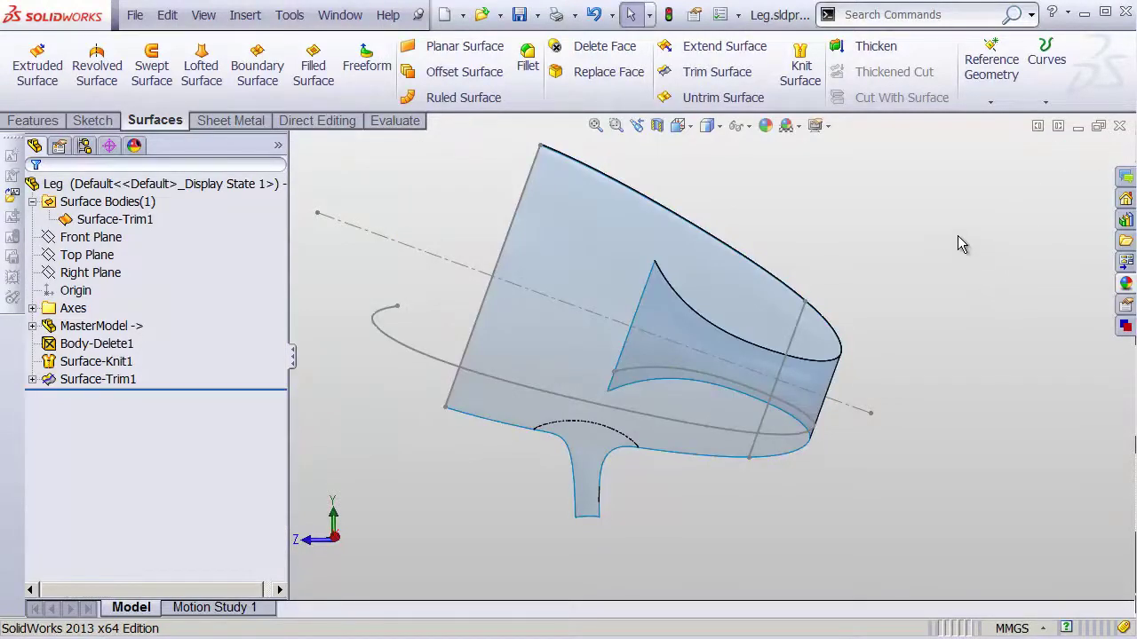
Step: Trim the housing's narrow end with a standard trim using 3DSketch2-MasterModel, keeping the middle portion with the neck
left_click(692, 73)
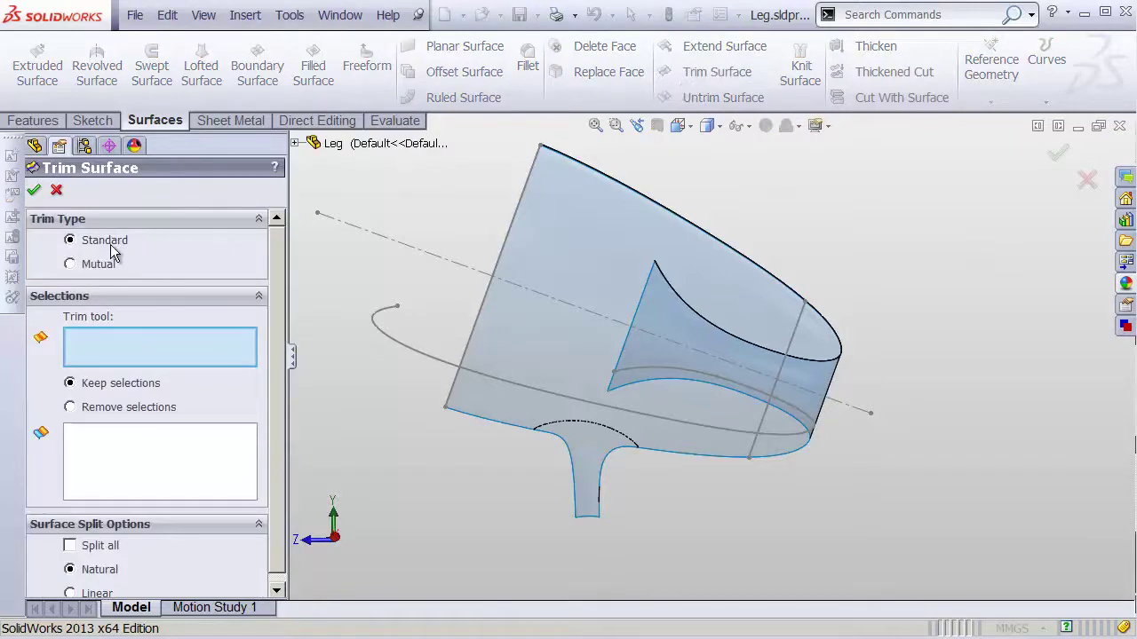
left_click(802, 327)
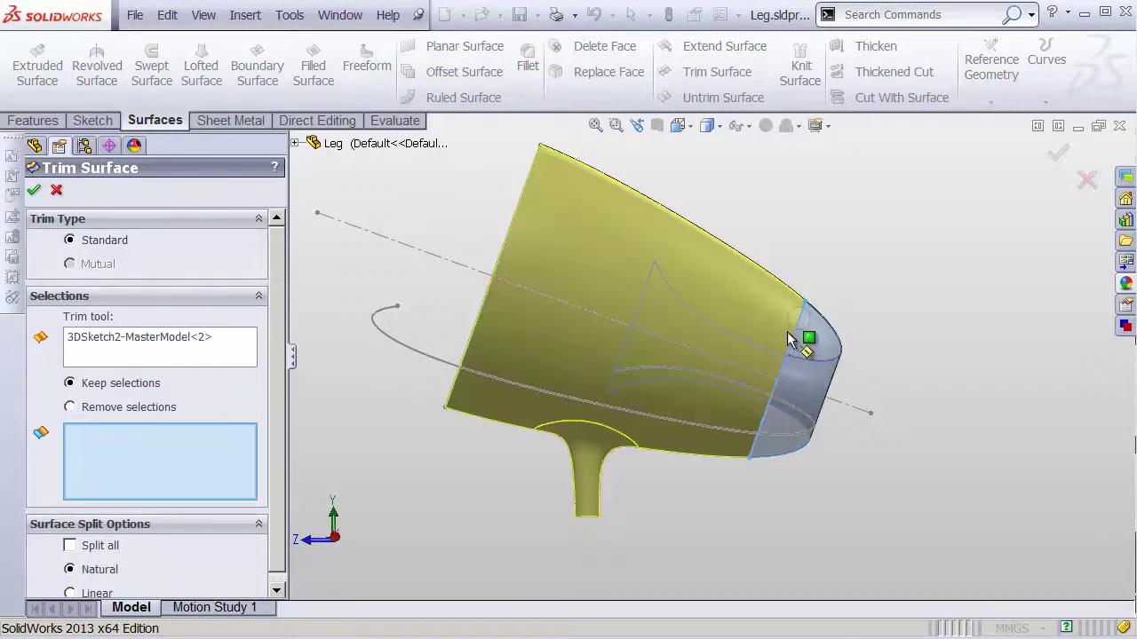
left_click(546, 348)
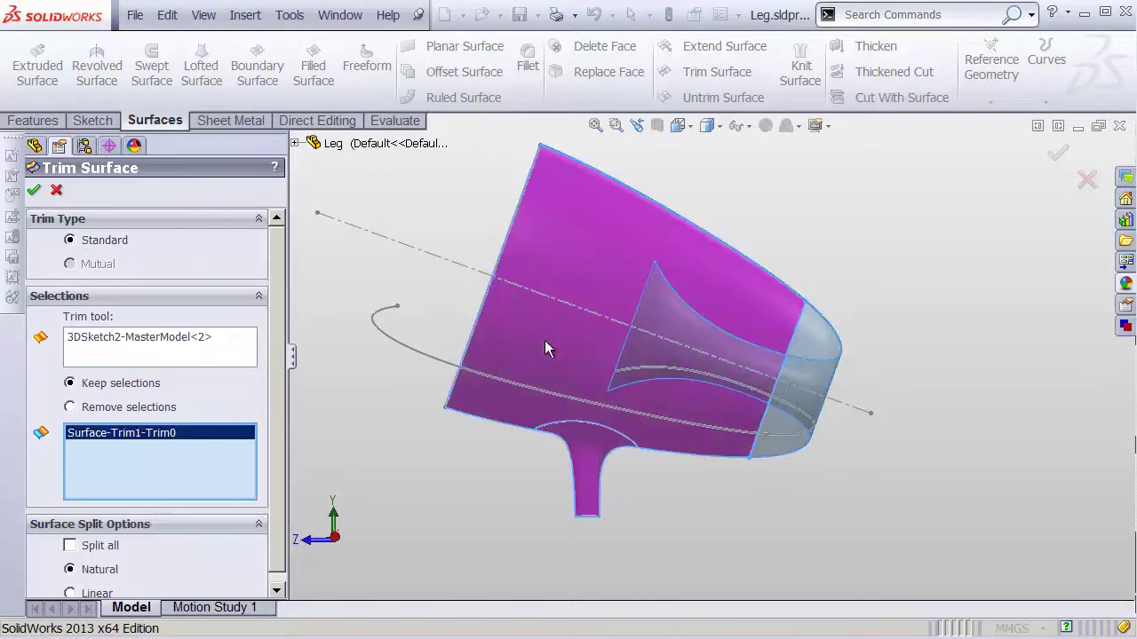
left_click(1059, 154)
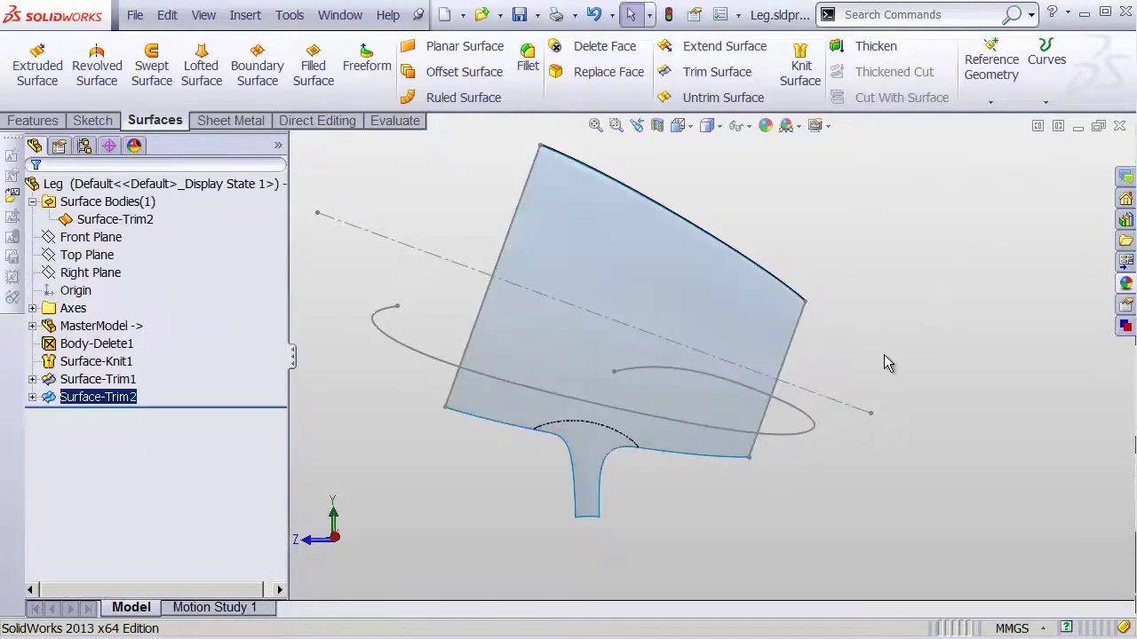
Step: Hide the two 3D sketches that lie along the trimmed ends of the housing surface
mouse_move(883, 355)
middle_mouse_down()
mouse_move(870, 330)
mouse_move(875, 364)
middle_mouse_up()
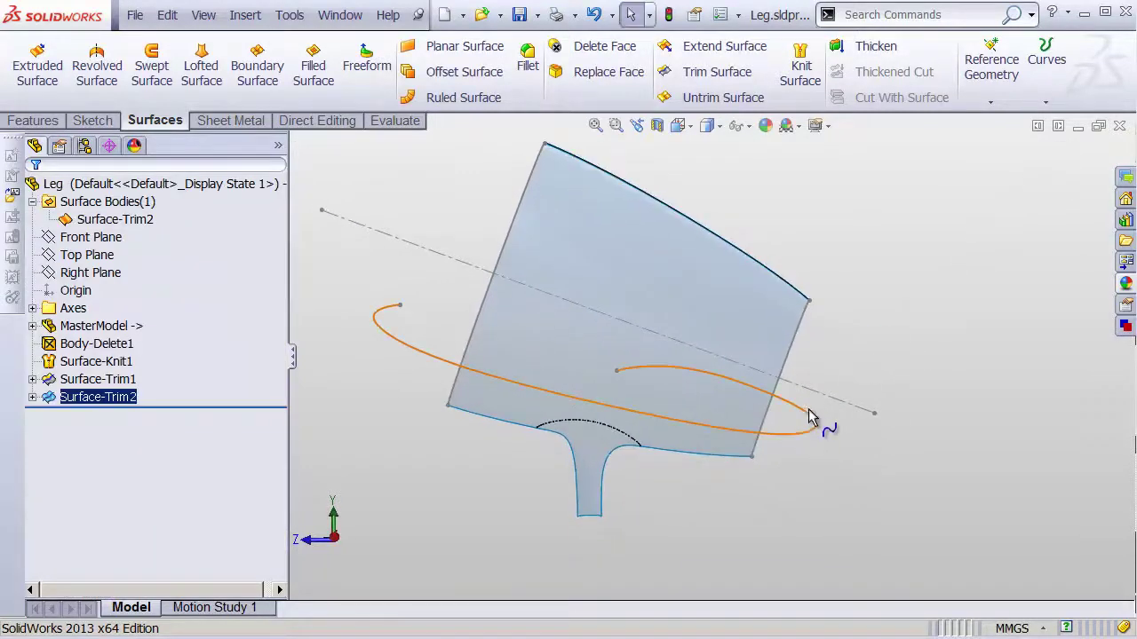
right_click(796, 340)
left_click(829, 313)
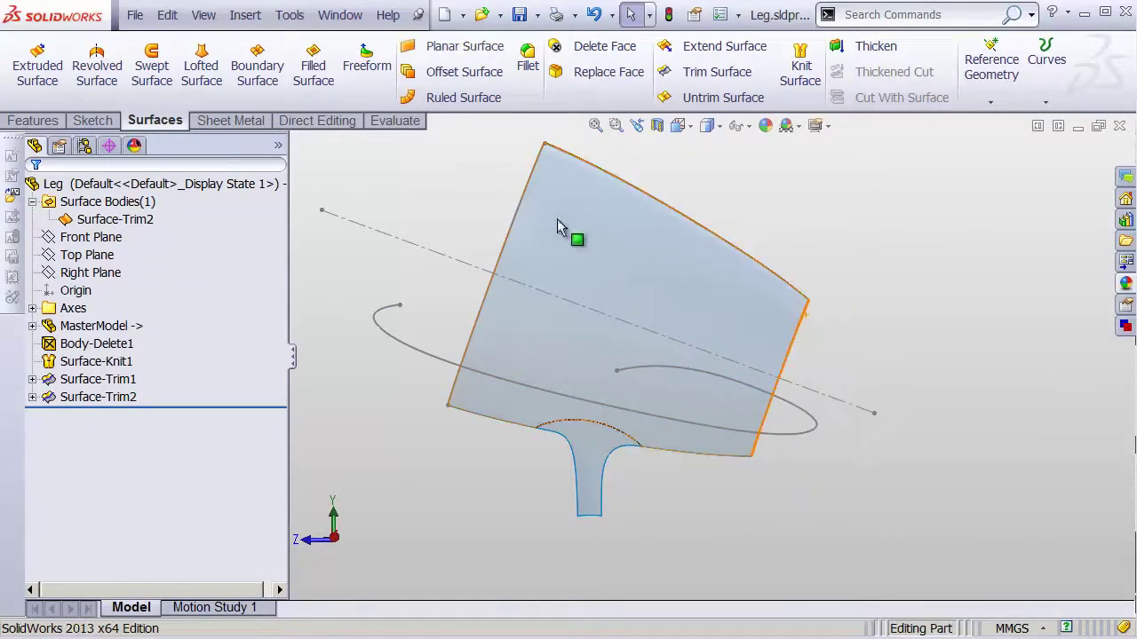
right_click(520, 211)
left_click(554, 183)
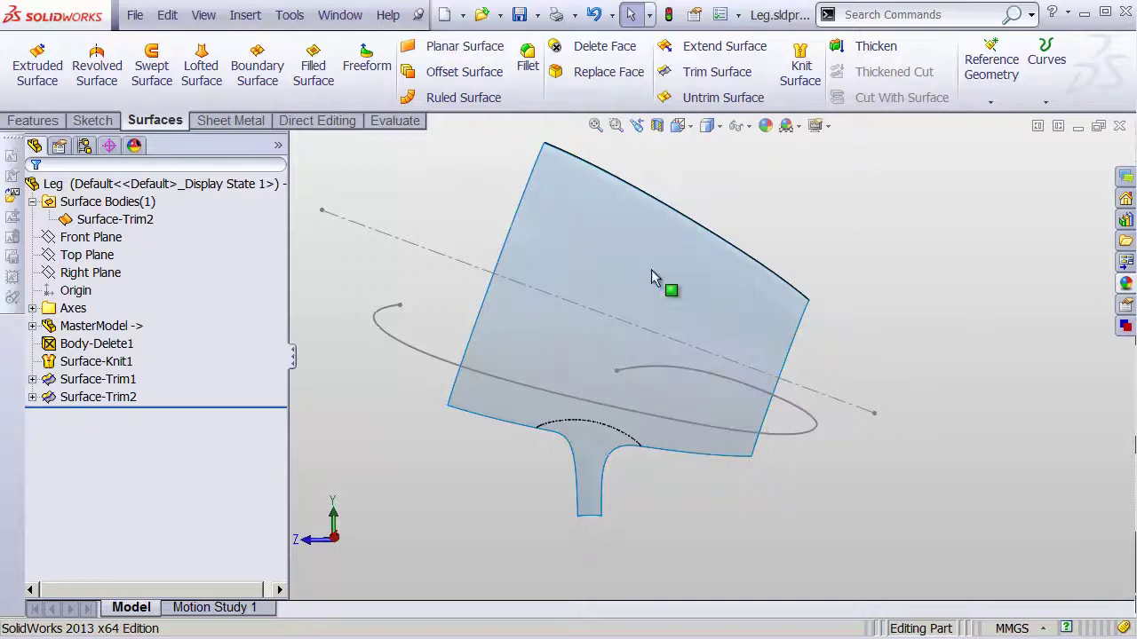
left_click(89, 273)
left_click(126, 248)
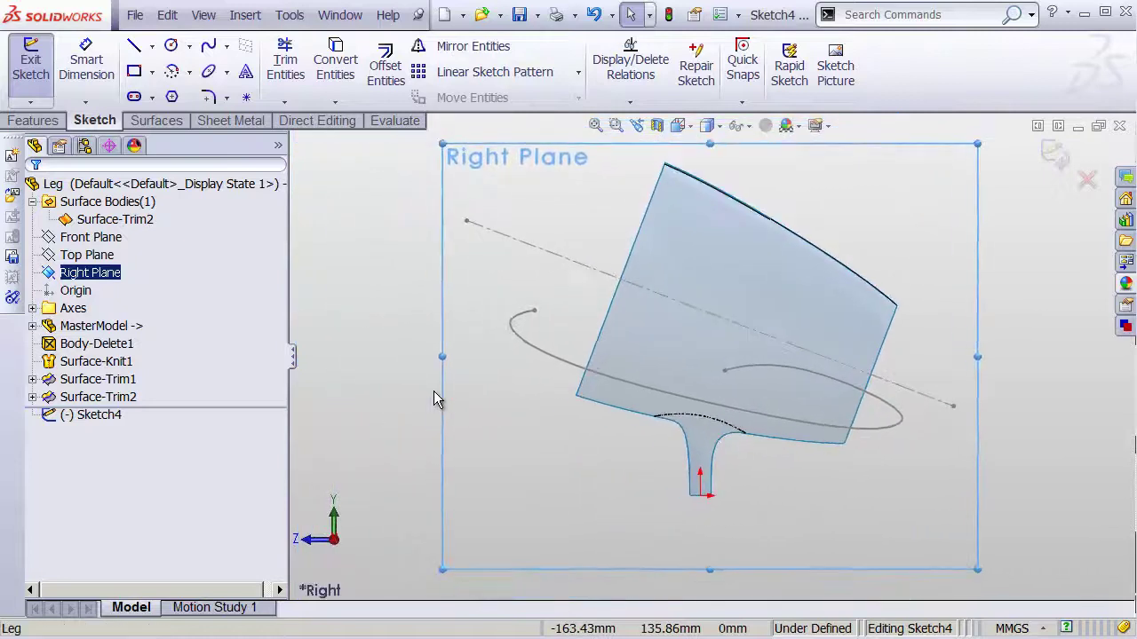
left_click(374, 272)
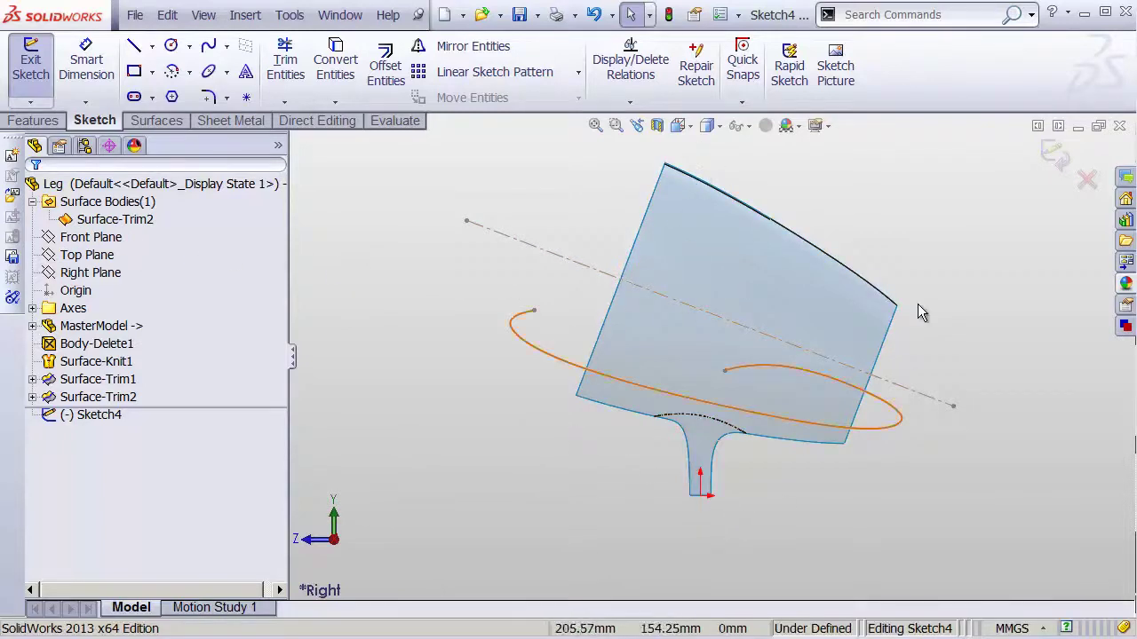
middle_click_drag(920, 311, 807, 353, "shift")
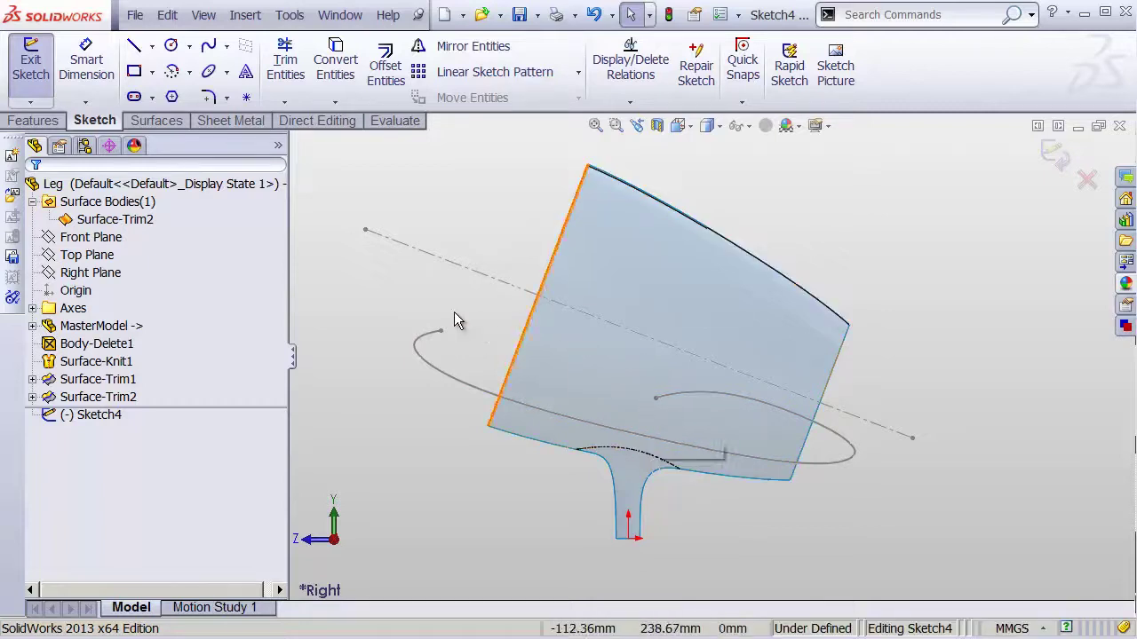
left_click(35, 121)
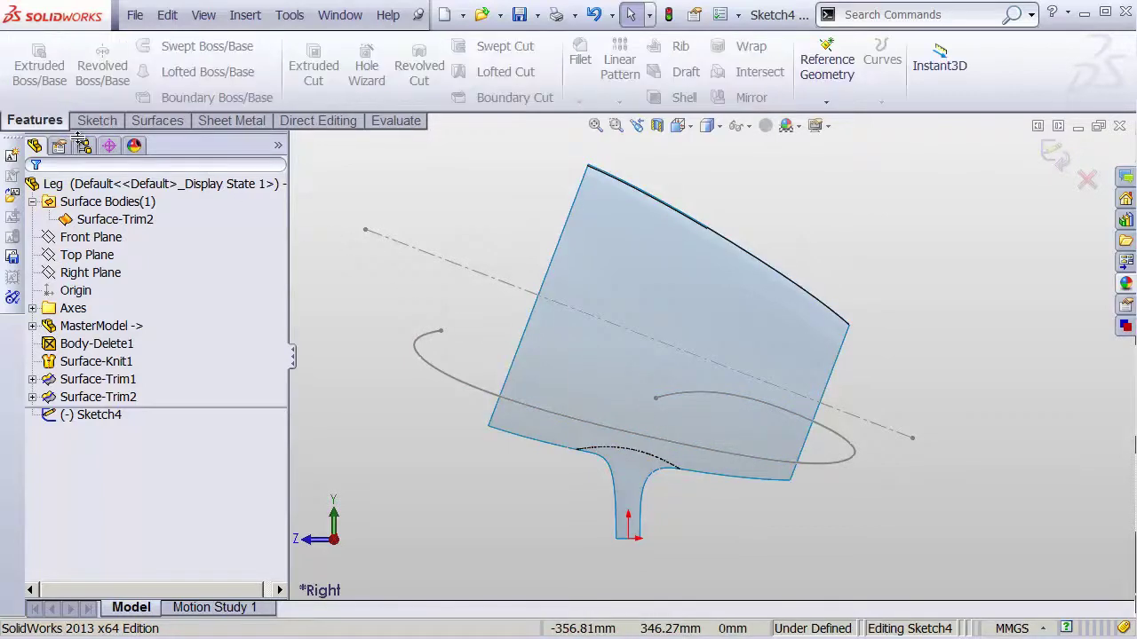
left_click(1054, 168)
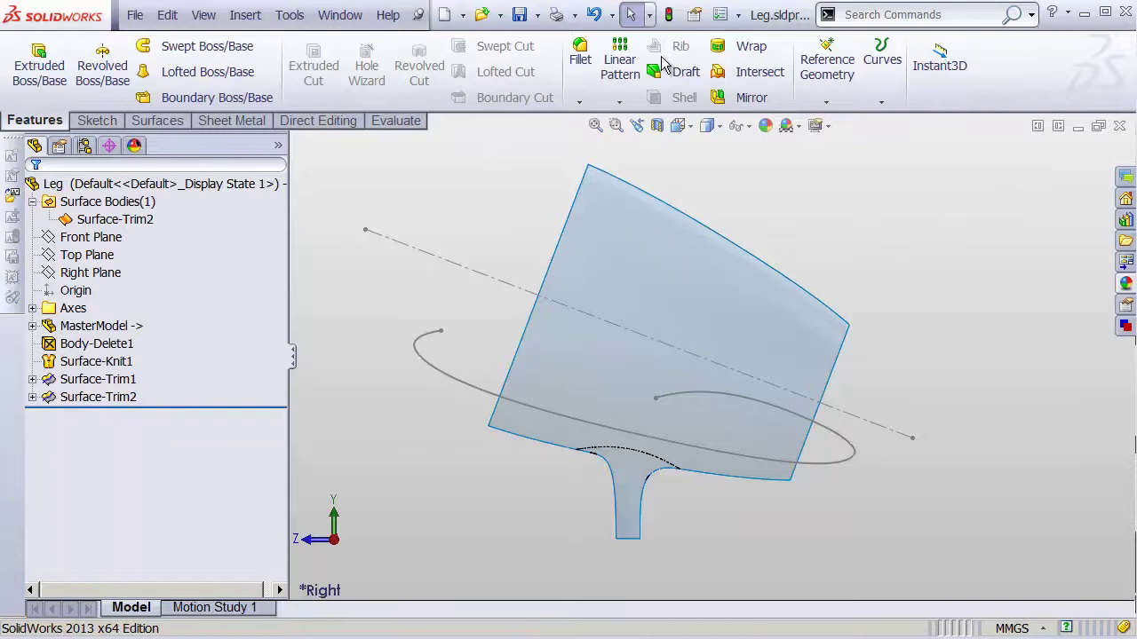
Step: Thicken the trimmed housing and neck surface by 3 mm towards its inner side
scroll(394, 117, "down", 2)
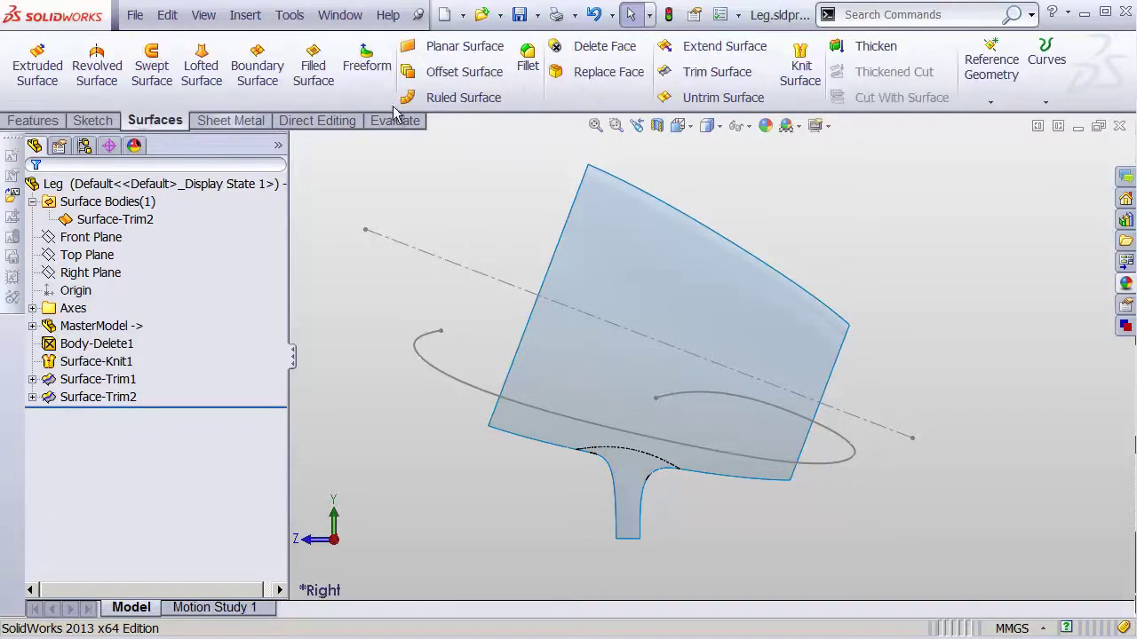
left_click(857, 46)
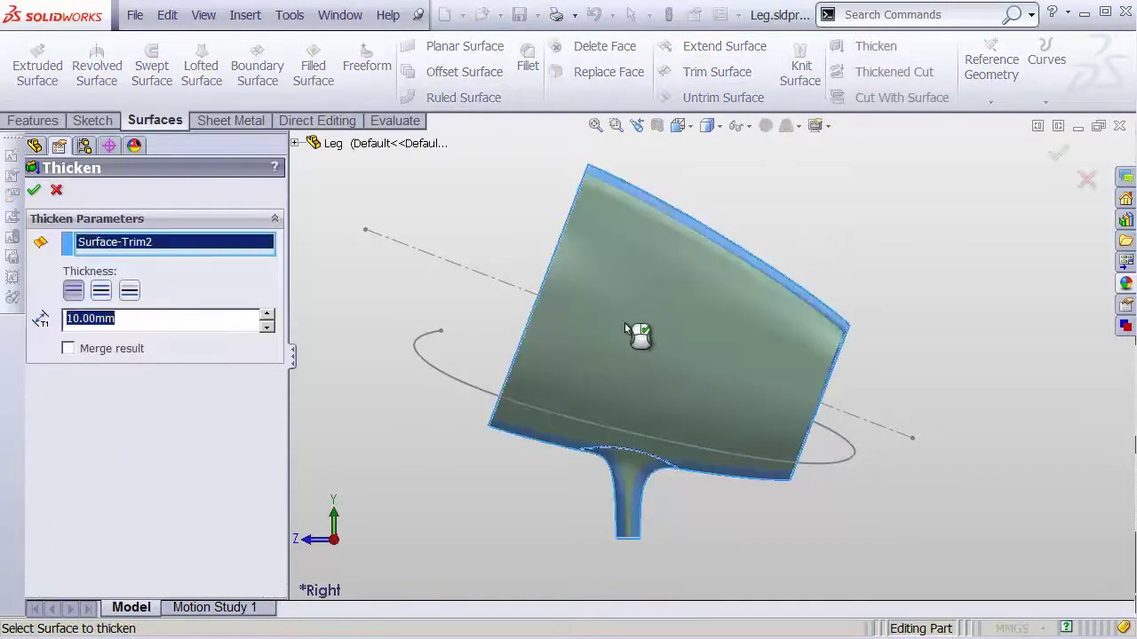
middle_click_drag(364, 308, 469, 335)
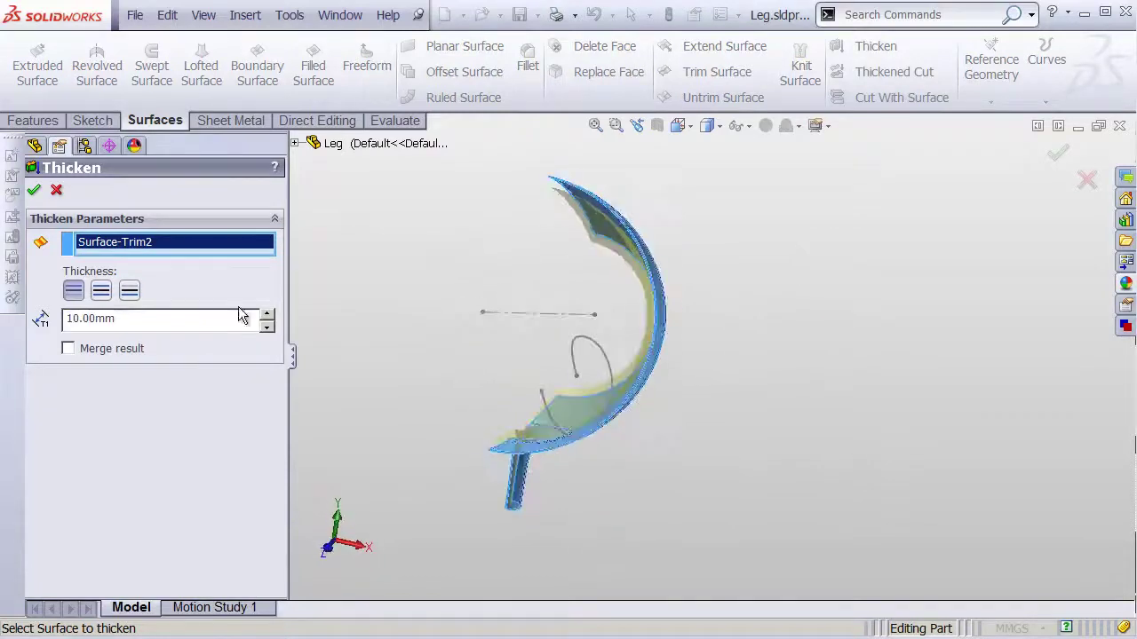
type("3")
key("Return")
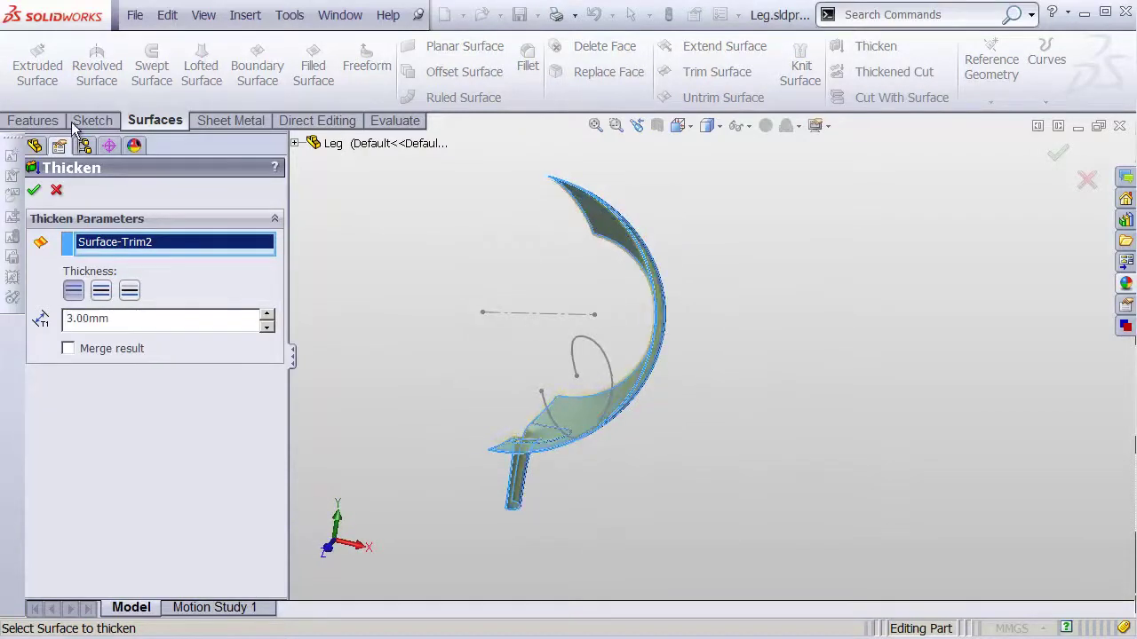
Step: Examine the narrow wall faces of the thickened leg where the neck's curved edge meets the housing
middle_click_drag(736, 379, 758, 401)
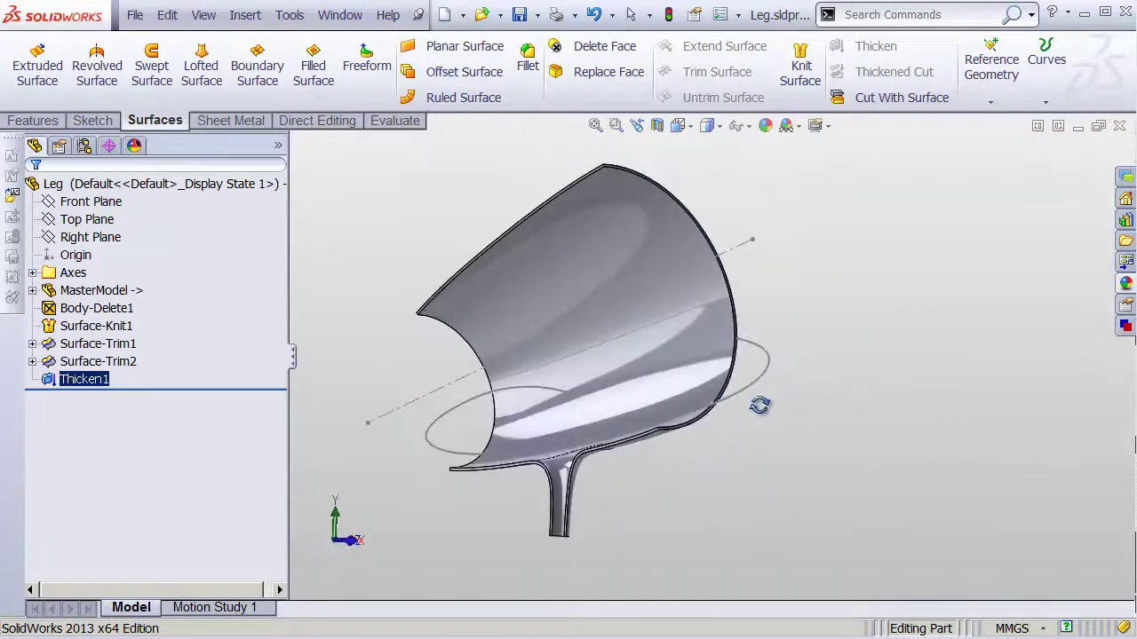
middle_click_drag(571, 495, 565, 424, "shift")
middle_click_drag(491, 435, 775, 180, "ctrl")
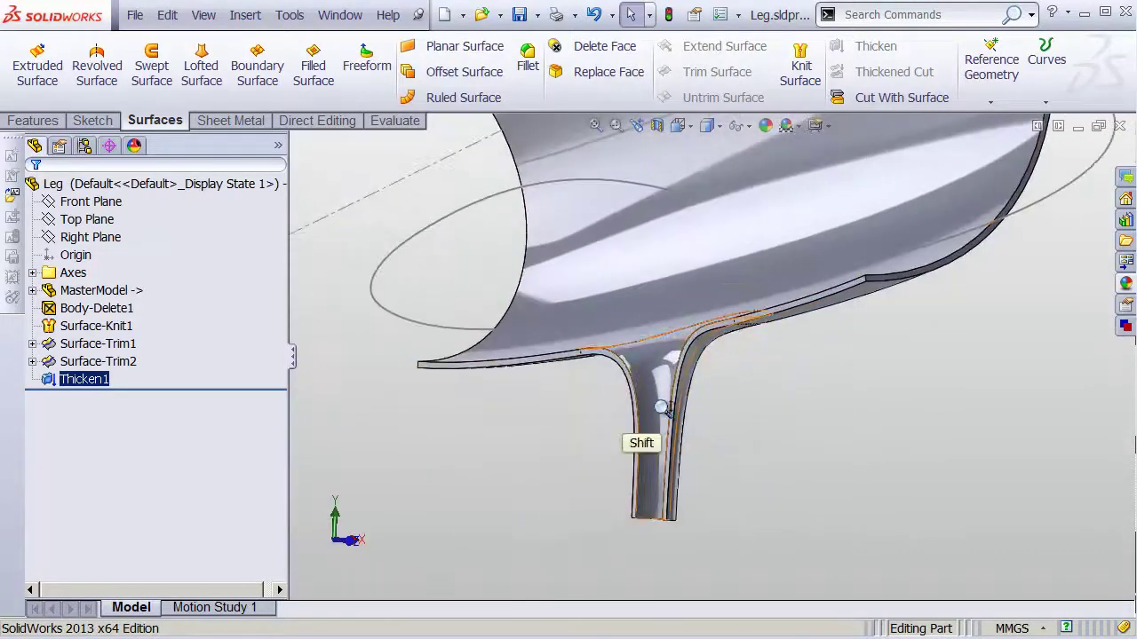
middle_click_drag(662, 406, 765, 302, "shift")
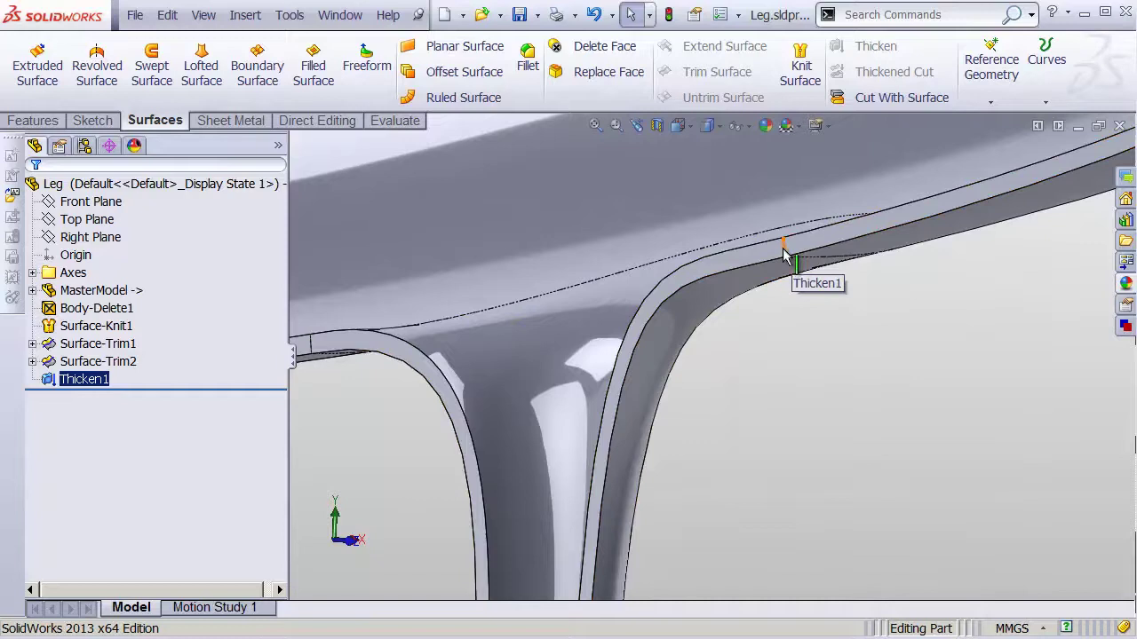
left_click(785, 252)
left_click(747, 256)
left_click(812, 246, "ctrl")
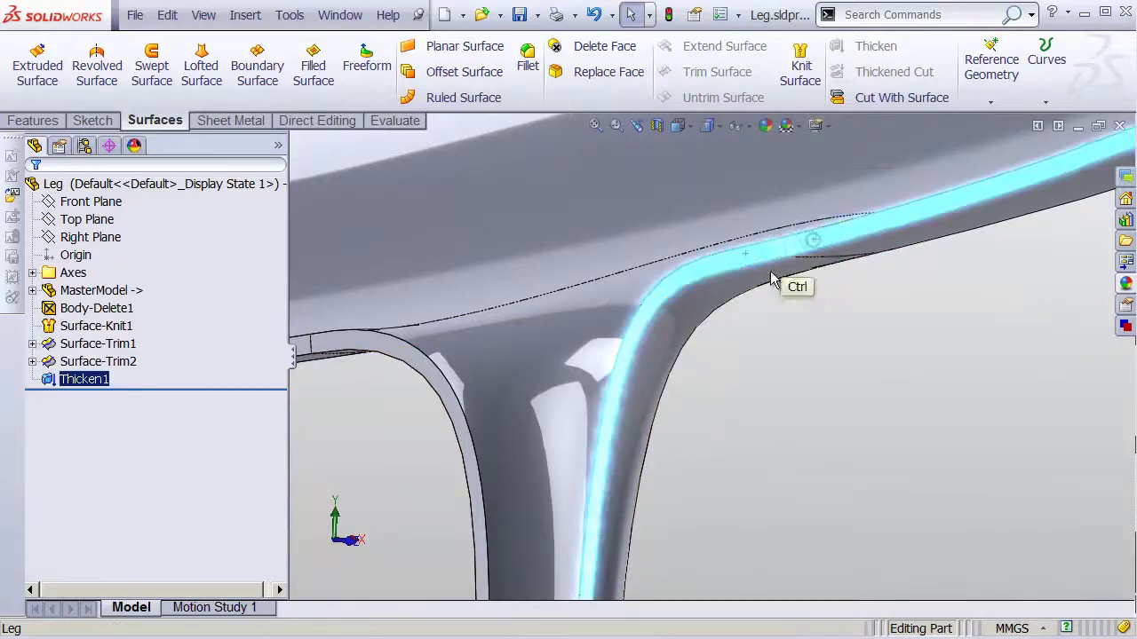
middle_click_drag(683, 305, 744, 330, "shift")
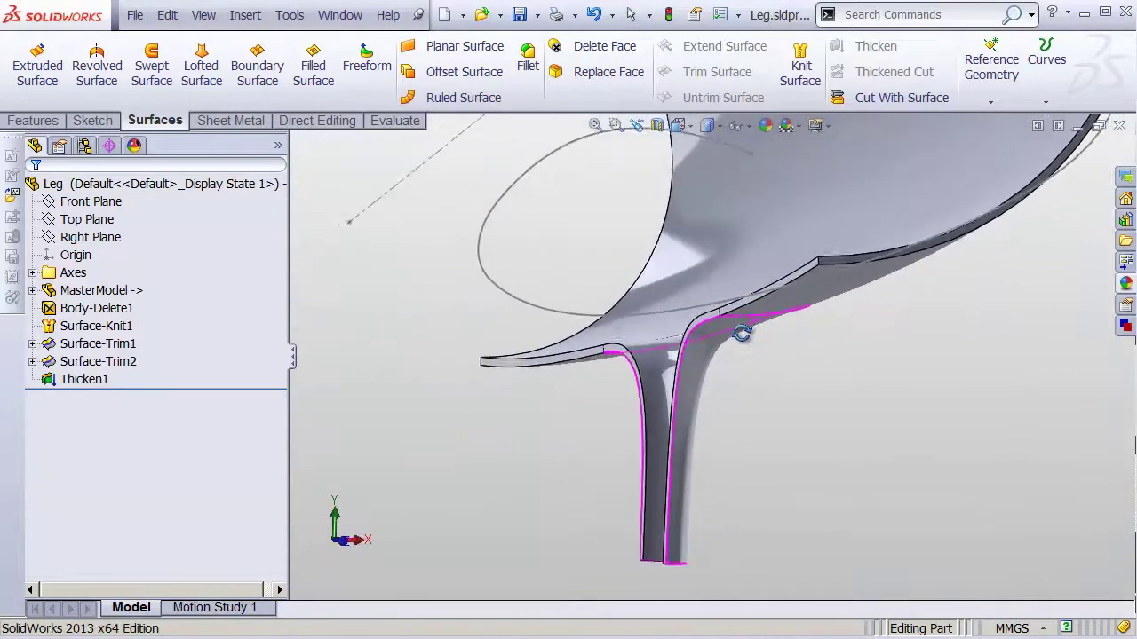
middle_click_drag(723, 376, 737, 261, "shift")
left_click(734, 248)
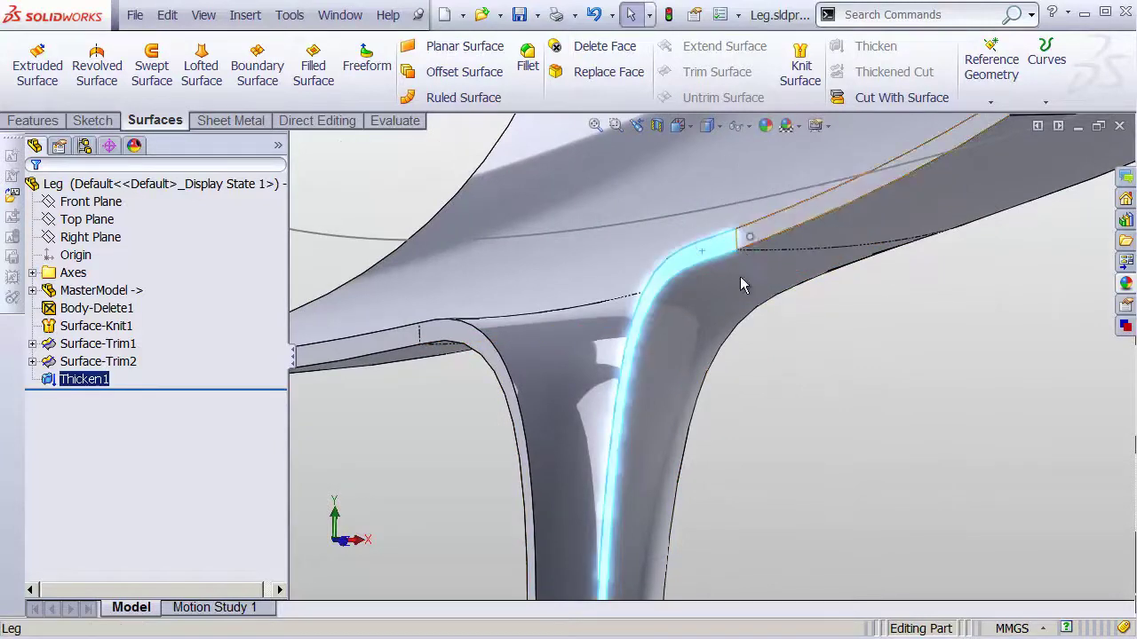
left_click(796, 399)
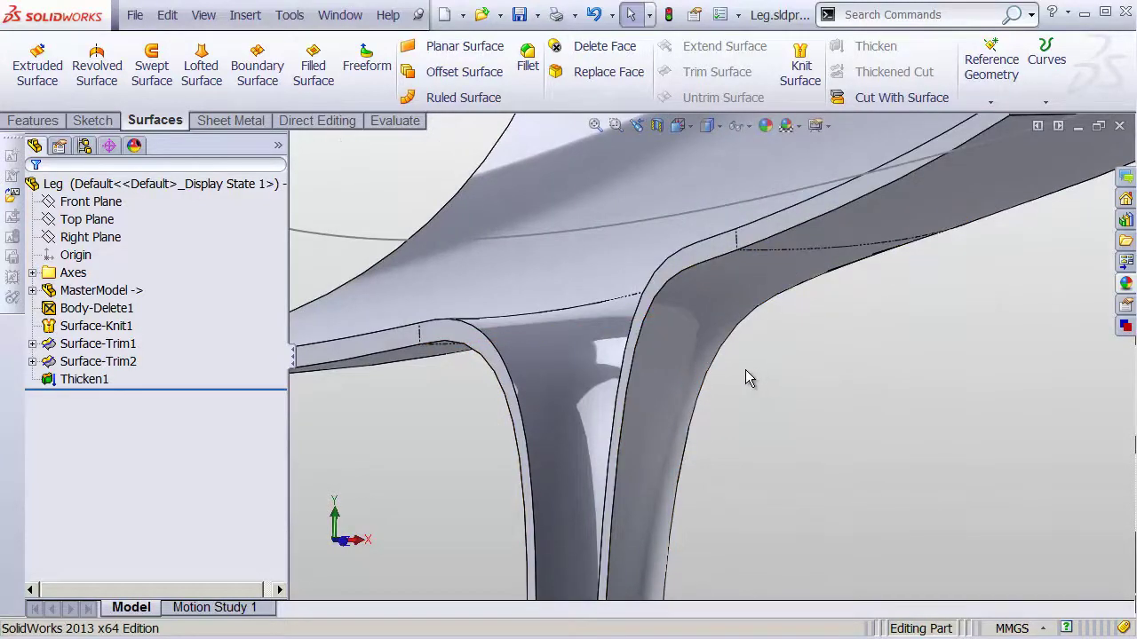
Step: Examine the neck's outer face and its long curved edge up to the junction with the housing
middle_click_drag(745, 369, 728, 301)
left_click(659, 325)
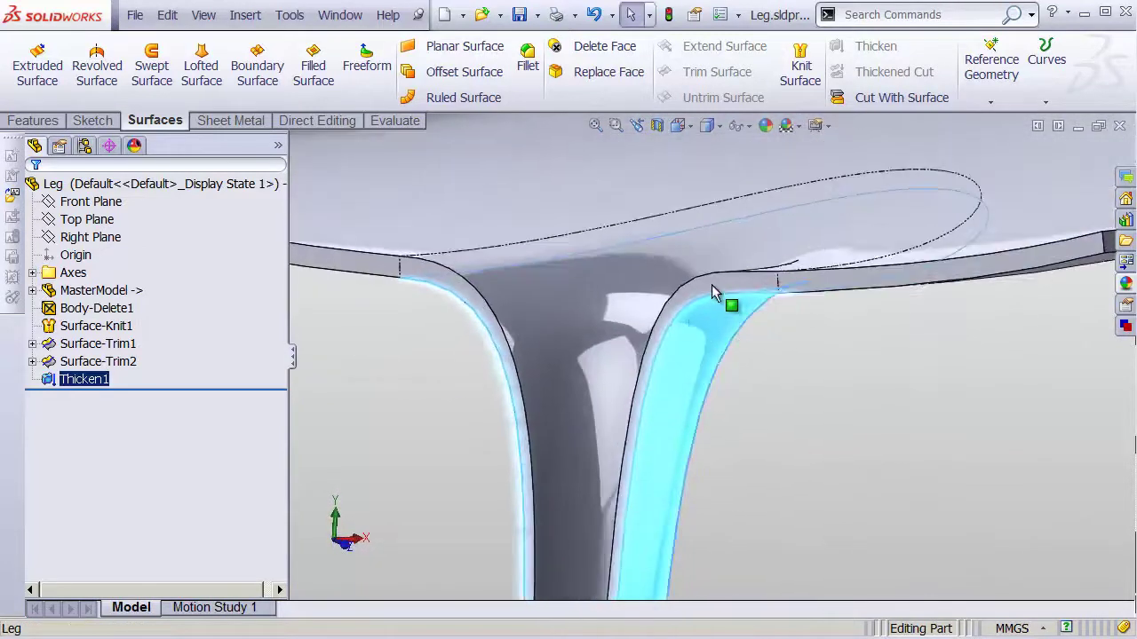
left_click(709, 307)
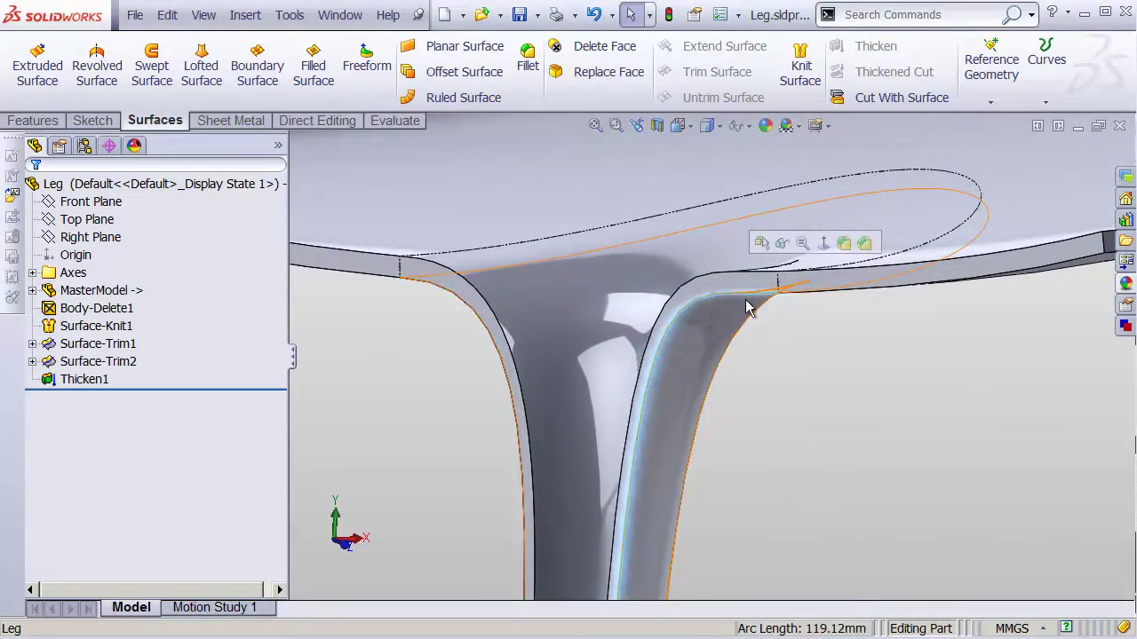
middle_click_drag(695, 341, 675, 294)
middle_click_drag(674, 295, 684, 381, "shift")
middle_click_drag(674, 329, 638, 316, "ctrl")
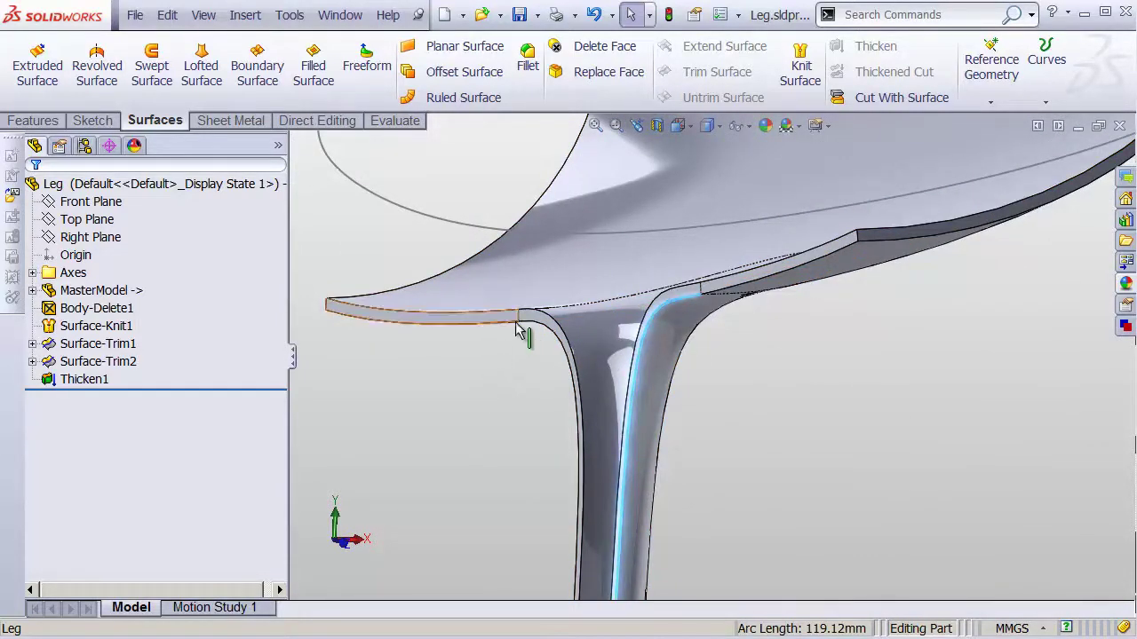
left_click(512, 370)
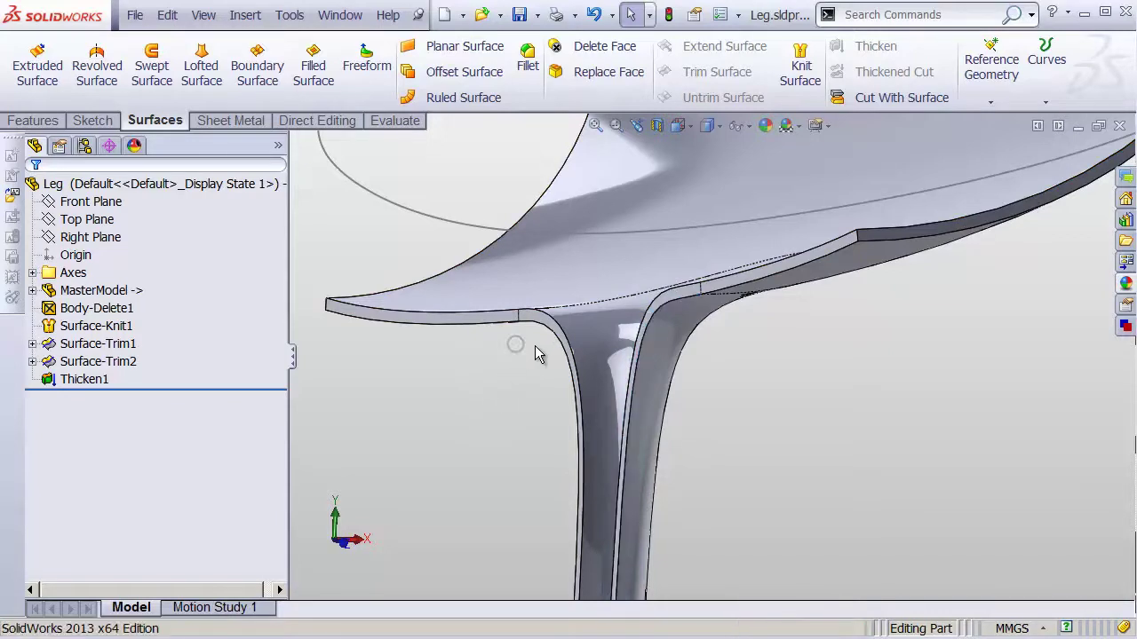
left_click(654, 351)
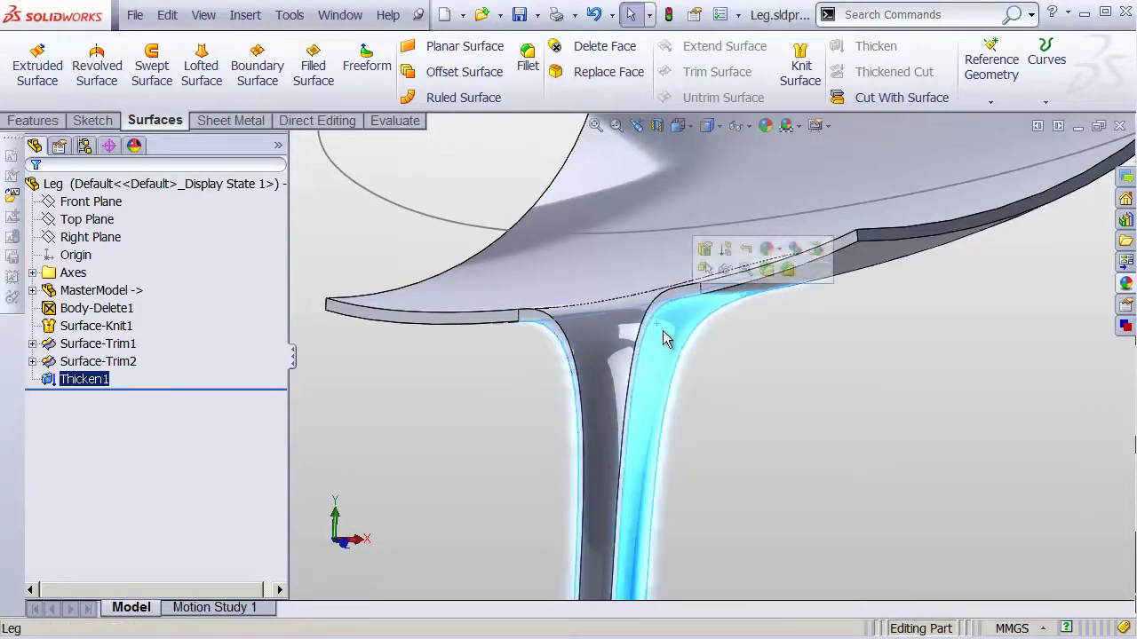
middle_click_drag(662, 331, 686, 321)
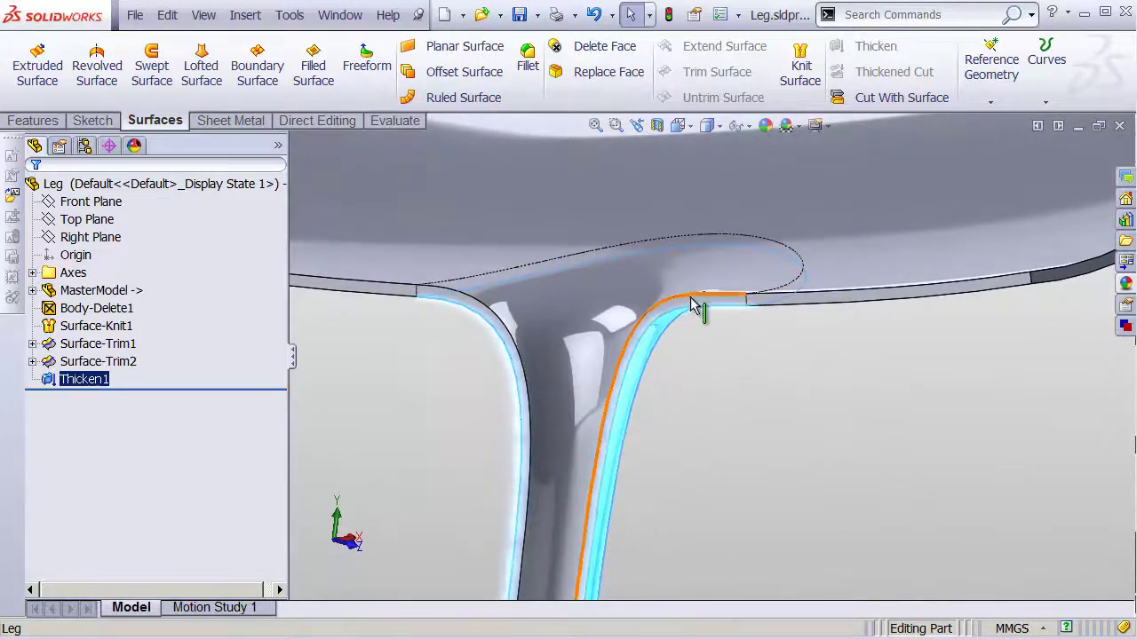
Step: Examine the narrow wall faces on both sides of the neck and their curved transition into the housing's lower edge
left_click(691, 297)
left_click(688, 303)
left_click(685, 352)
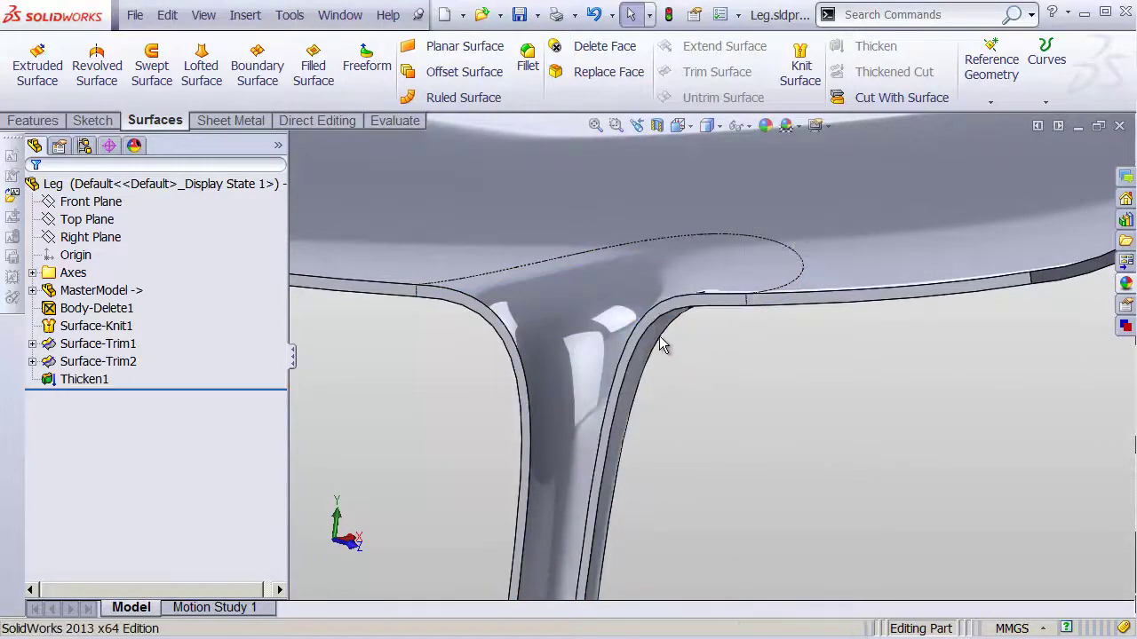
middle_click_drag(660, 337, 612, 320)
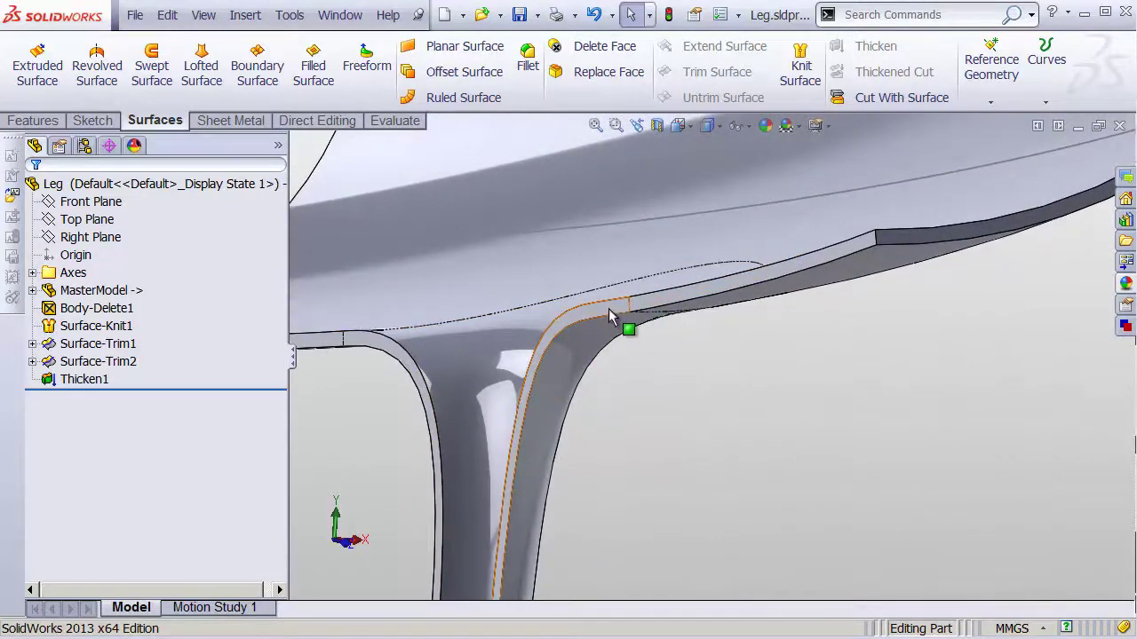
left_click(610, 318)
left_click(617, 370)
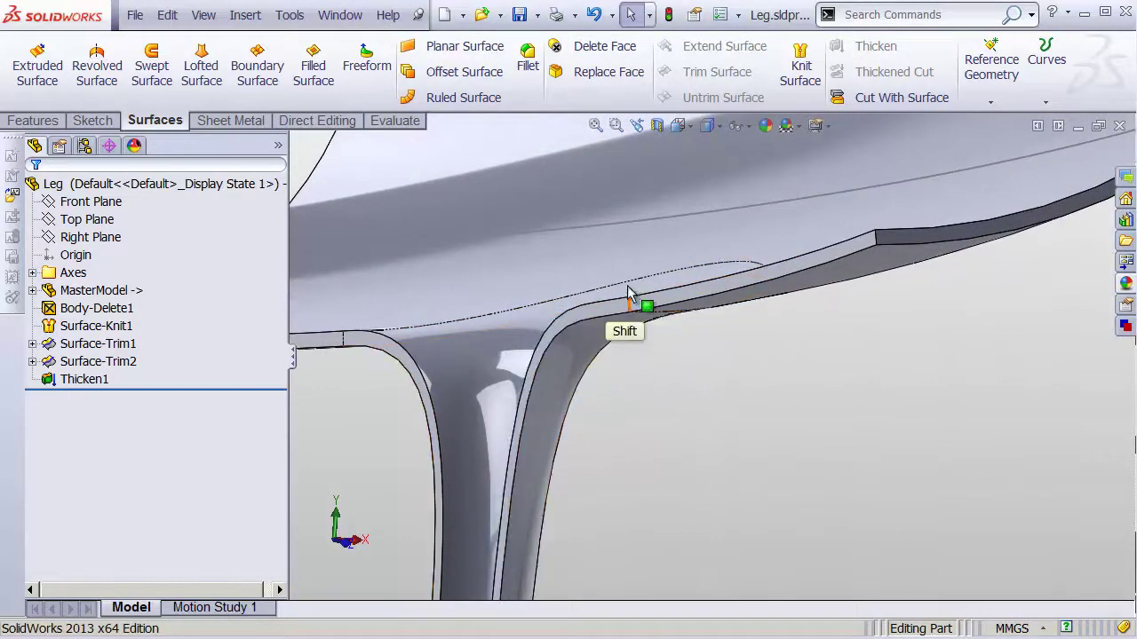
Step: Try to mirror the thickened leg body about the Right Plane with the solids merged
middle_click_drag(627, 293, 453, 320, "shift")
left_click(35, 121)
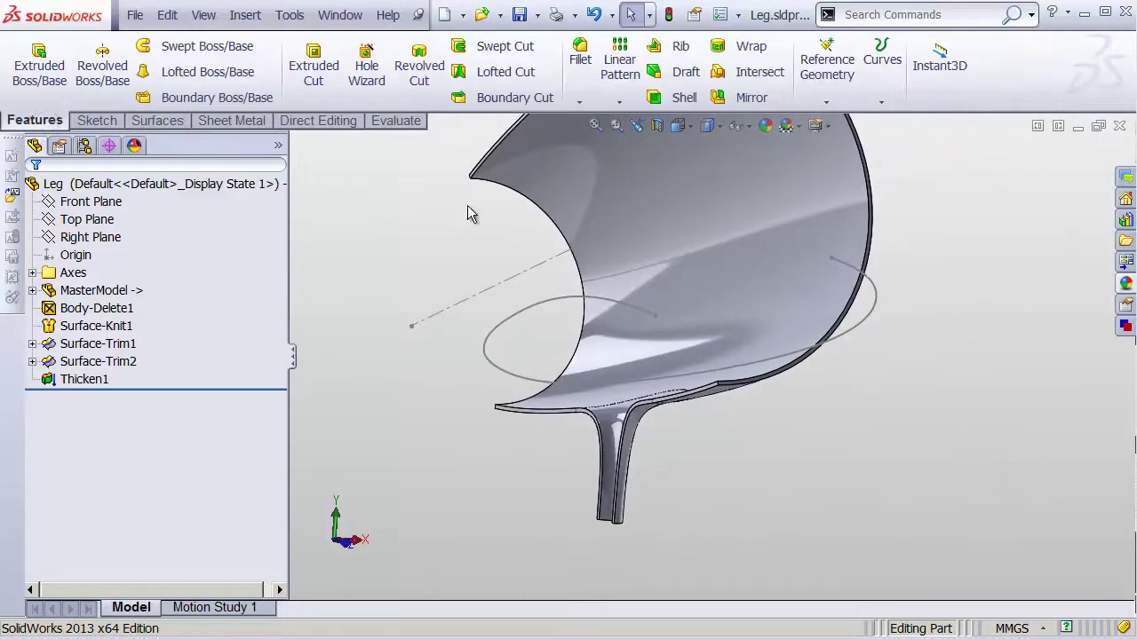
left_click(752, 98)
left_click(295, 143)
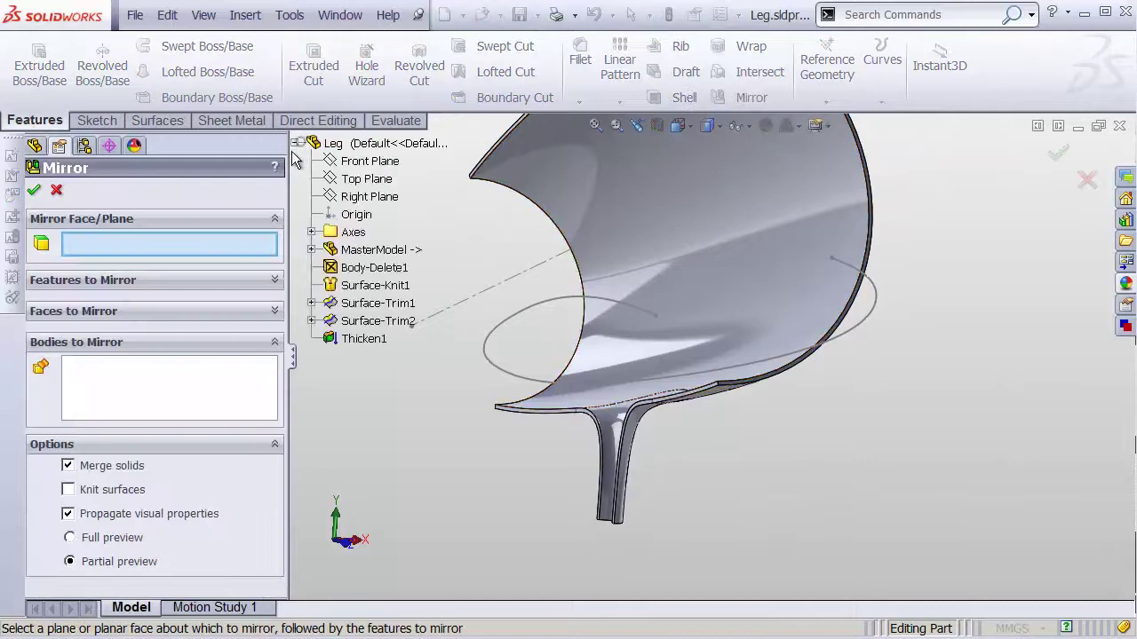
left_click(364, 197)
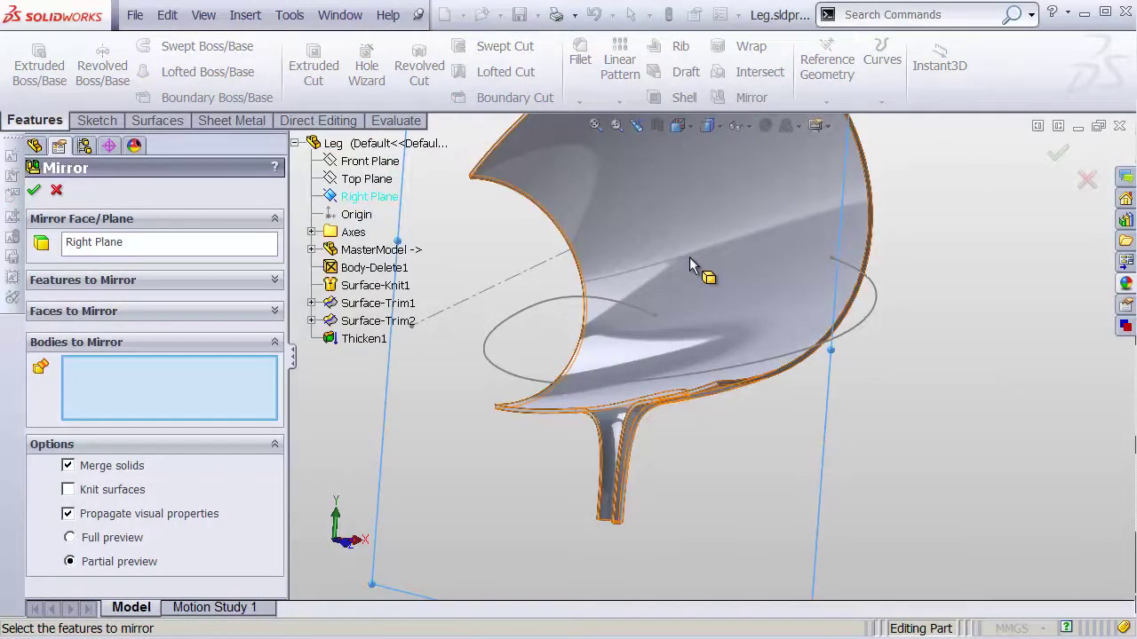
left_click(638, 306)
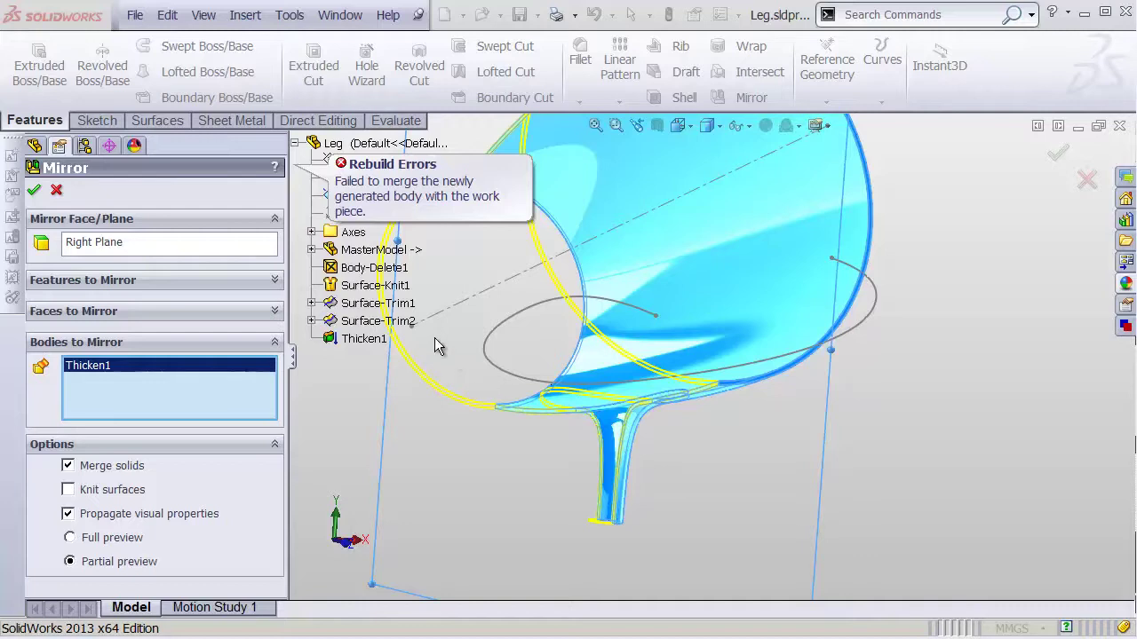
left_click(56, 192)
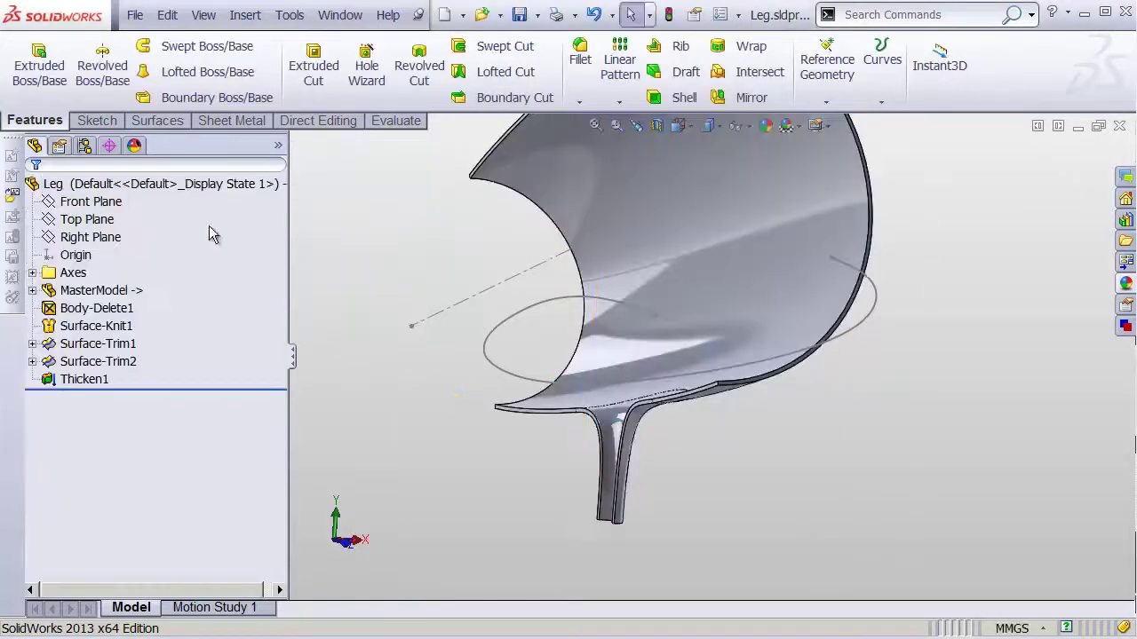
Step: Delete the Thicken feature so that the leg is reduced to its trimmed surface
middle_click_drag(715, 355, 698, 382)
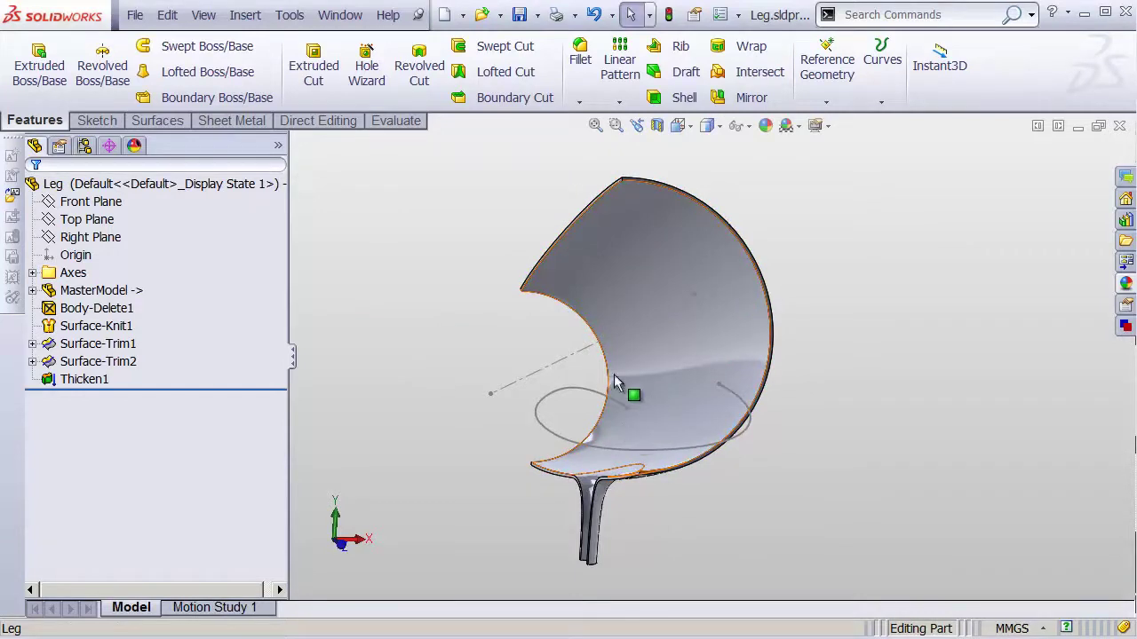
left_click(64, 377)
key("Delete")
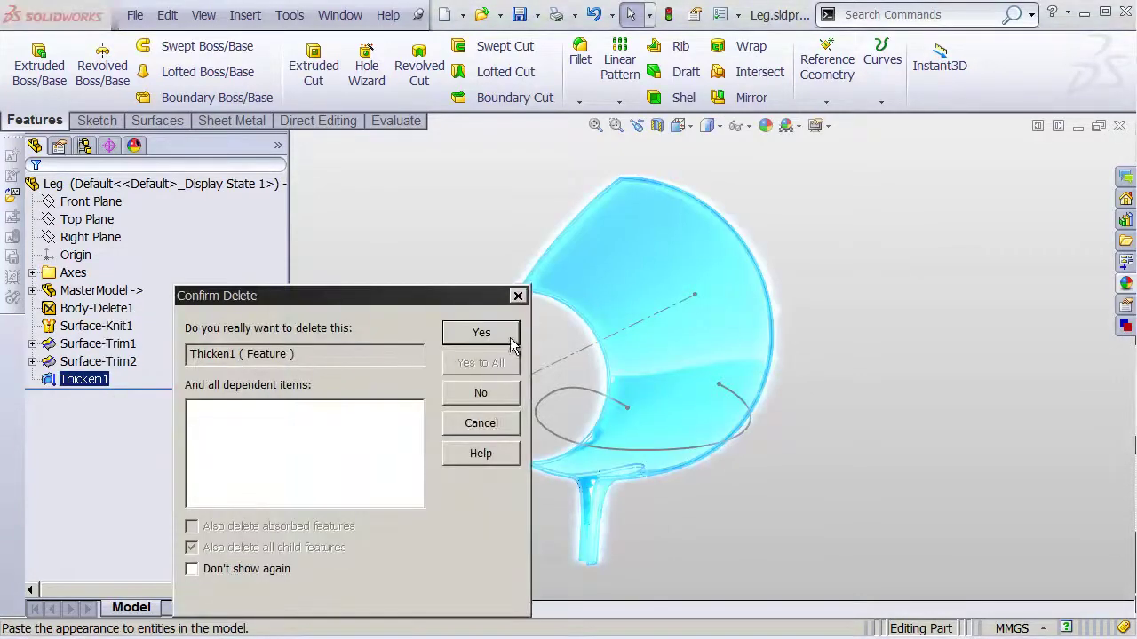
left_click(482, 333)
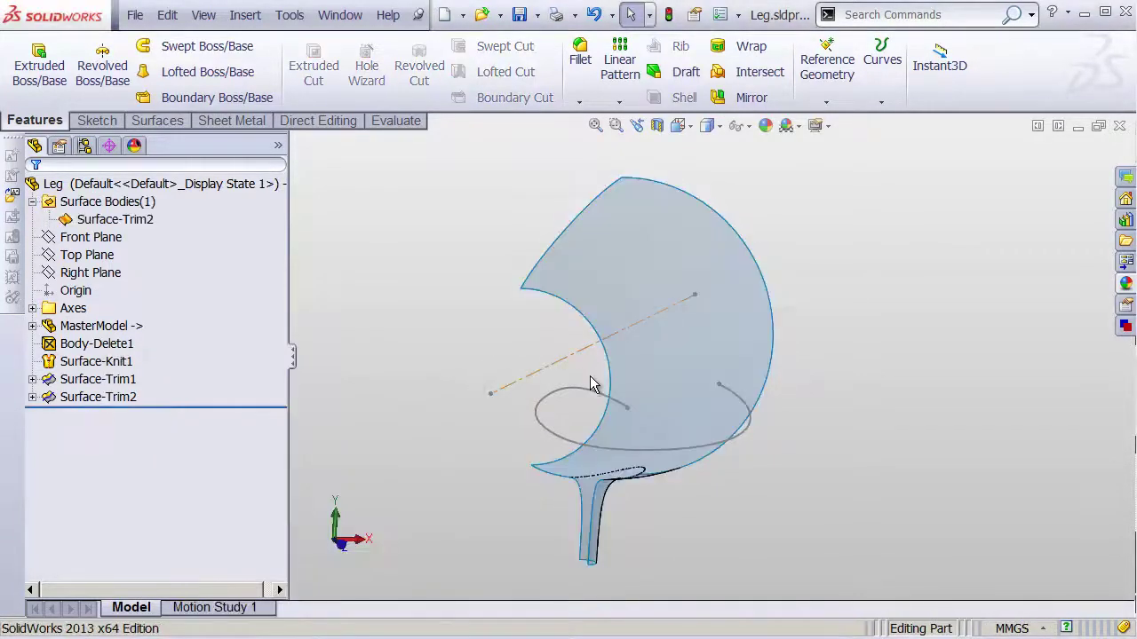
Step: Start a new sketch on the Right Plane for the outline around the trimmed leg surface
middle_click_drag(593, 383, 536, 341)
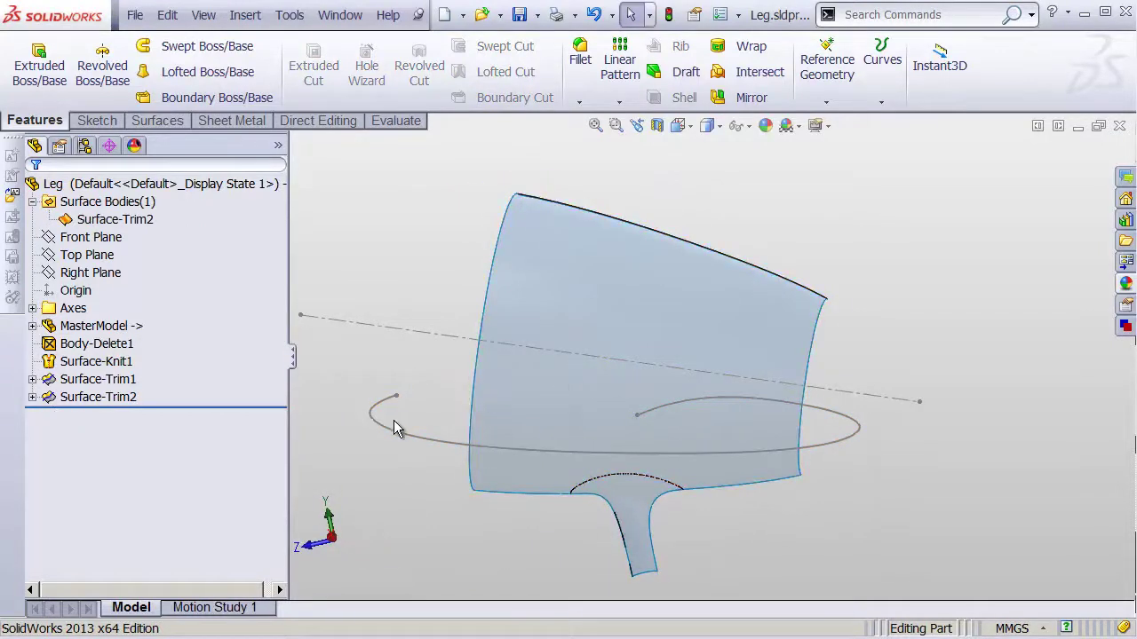
left_click(551, 299)
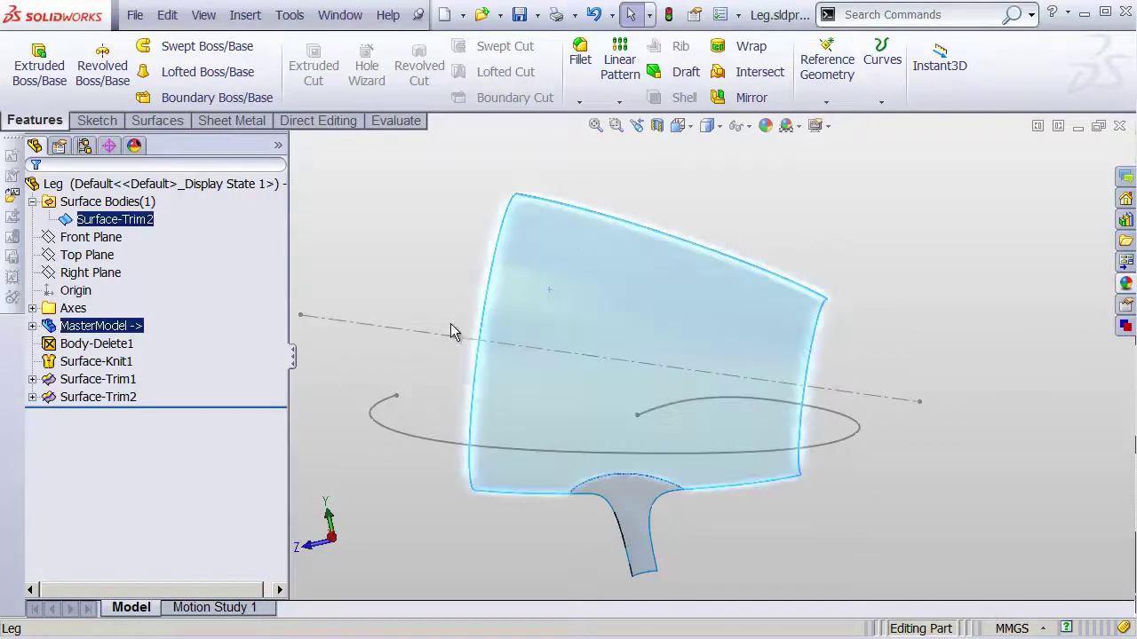
left_click(427, 297)
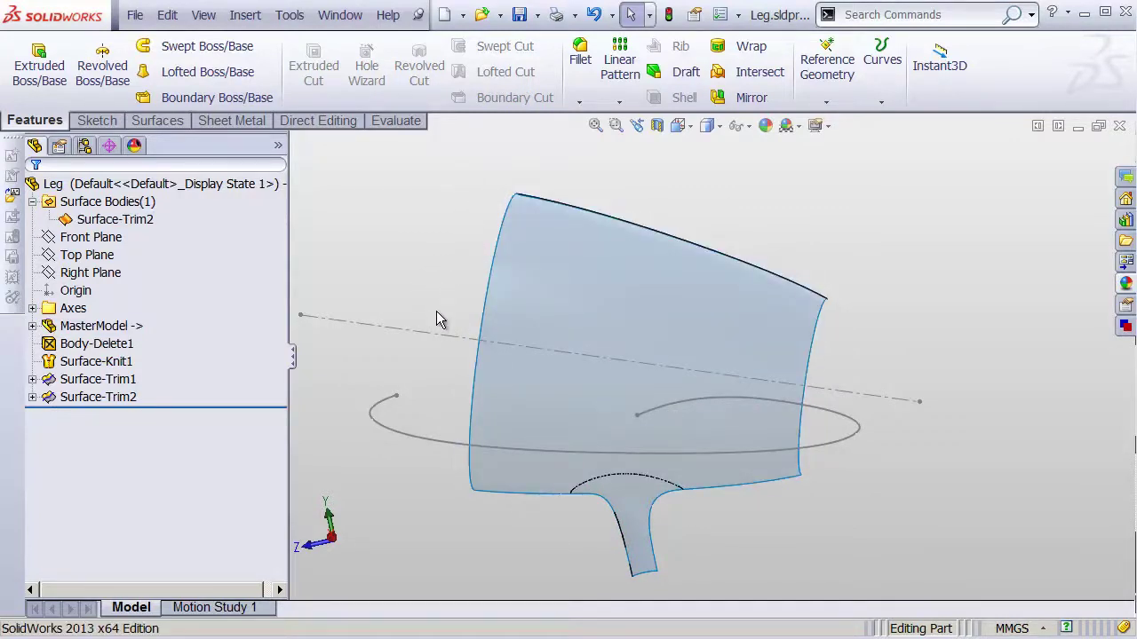
left_click(103, 271)
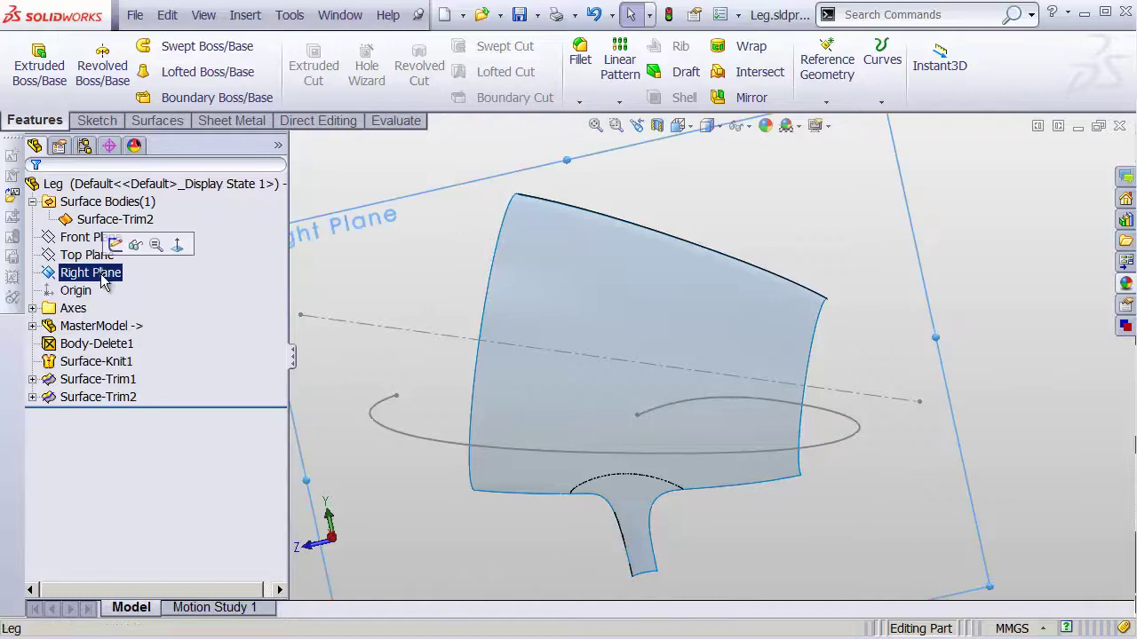
left_click(152, 253)
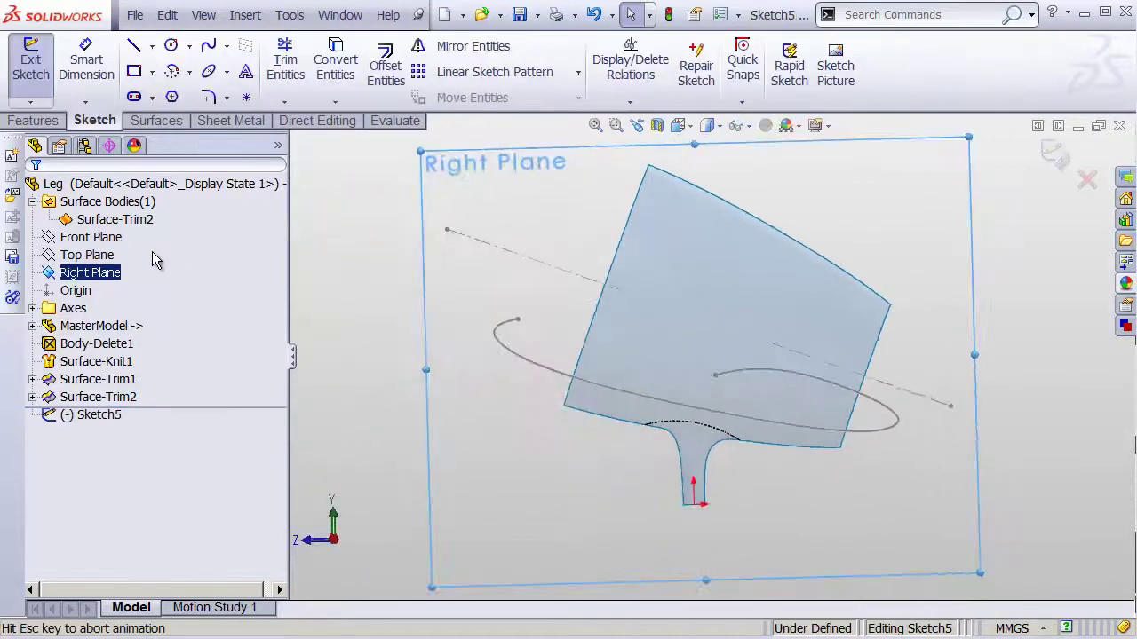
middle_click_drag(769, 356, 770, 339, "shift")
middle_click_drag(744, 330, 626, 393, "ctrl")
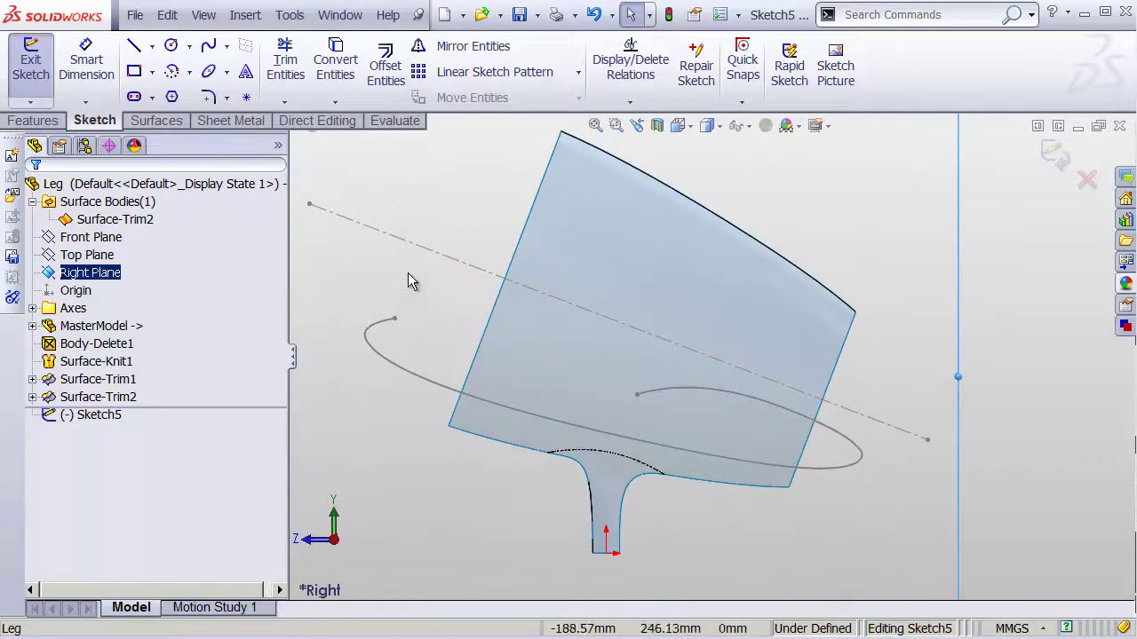
left_click(416, 301)
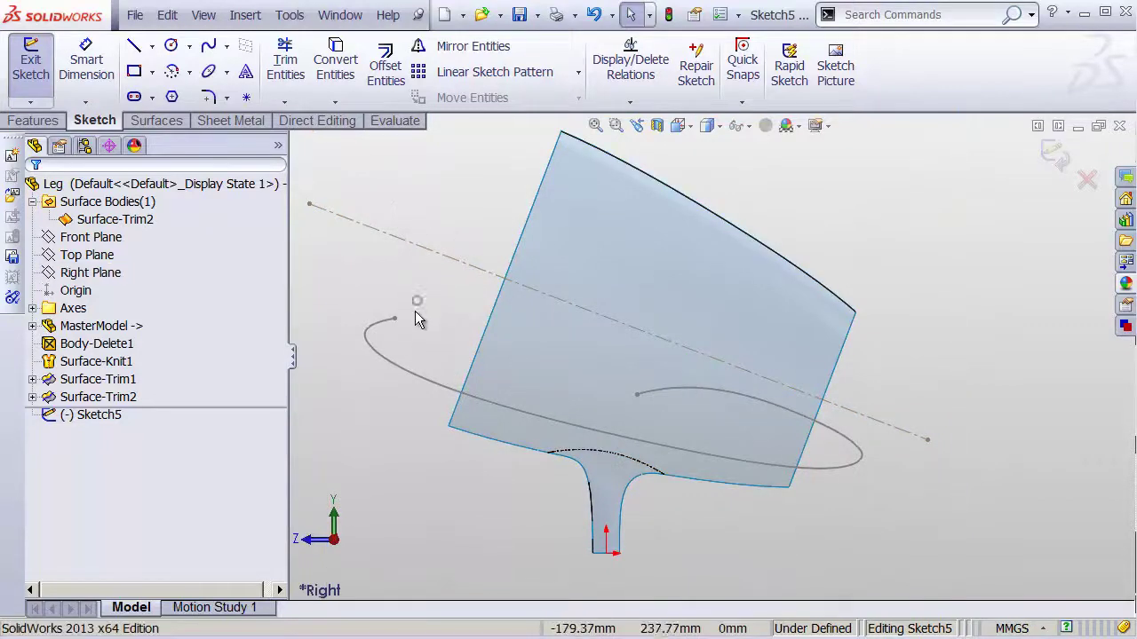
Step: Draw a horizontal line across the neck's lower end and continue it with a sloping line to the lower corner of the housing's larger end
left_click(132, 53)
middle_click_drag(660, 557, 673, 427, "shift")
middle_click_drag(672, 427, 710, 201, "ctrl")
middle_click_drag(692, 395, 680, 281, "shift")
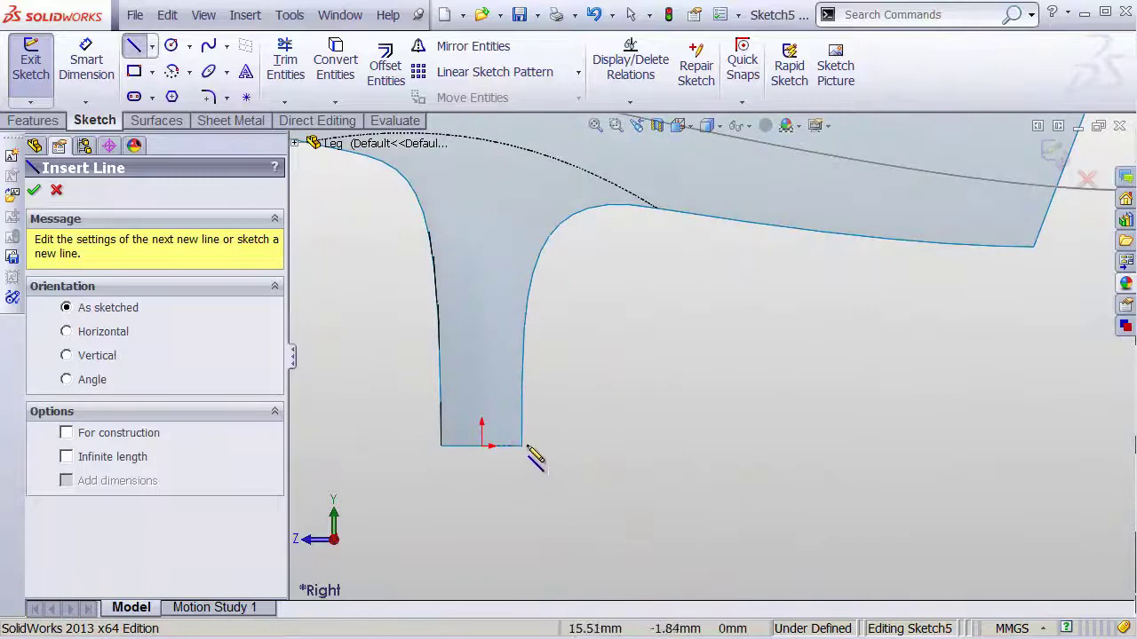
left_click_drag(521, 447, 441, 447)
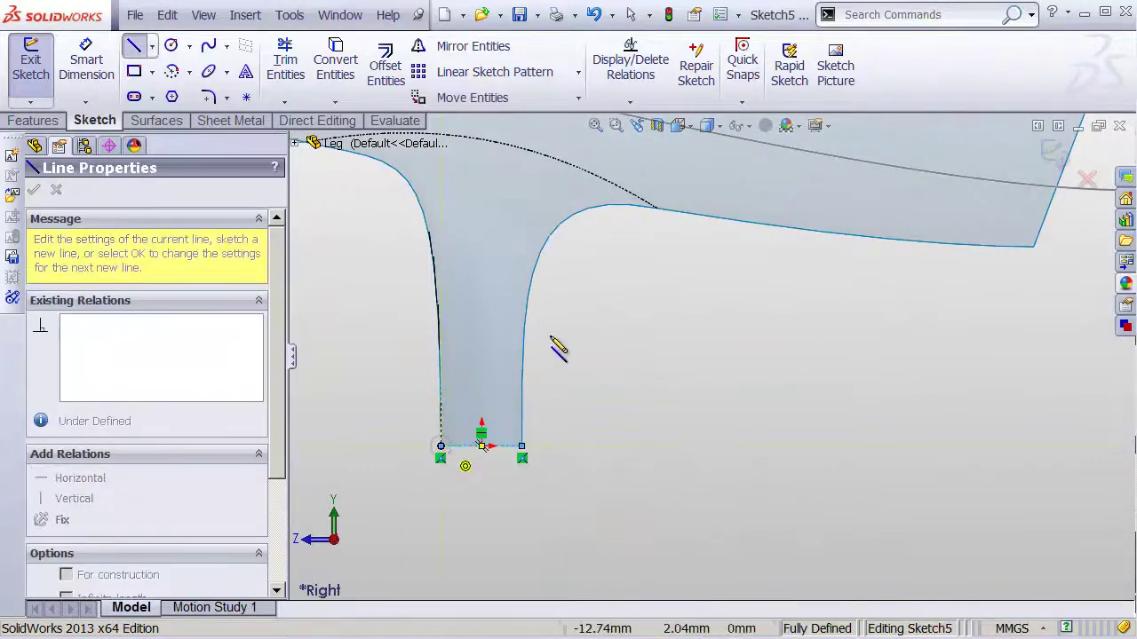
scroll(521, 309, "up", 2)
middle_click_drag(521, 309, 751, 524, "ctrl")
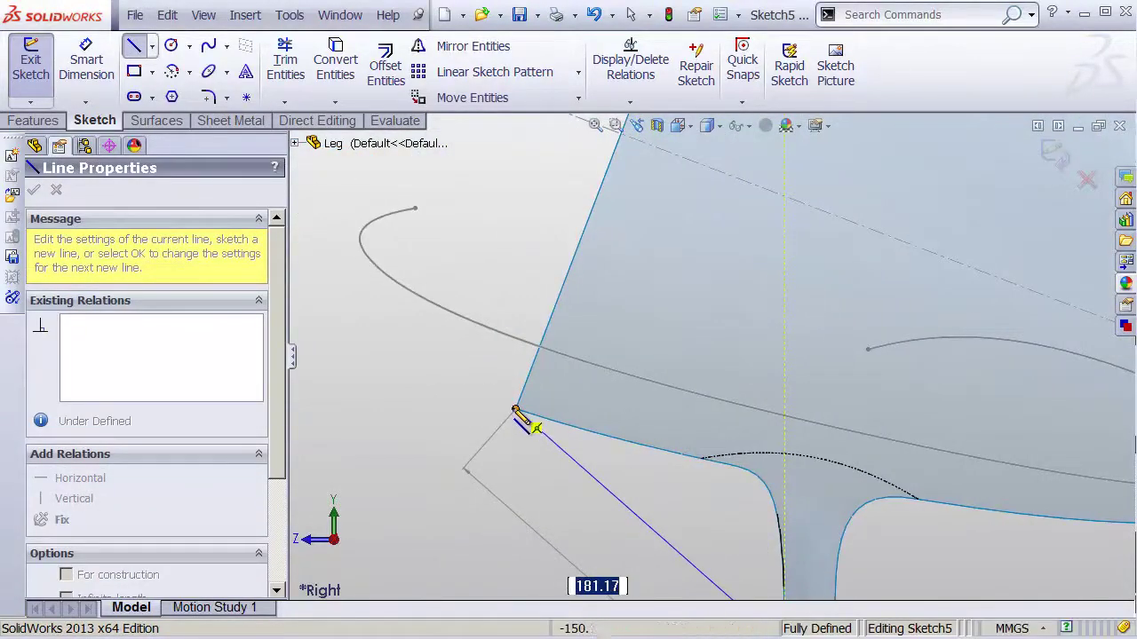
left_click(515, 408)
Step: Continue the outline along the housing's larger end, about 310 mm horizontally from its upper corner, and down to the smaller end's upper corner
middle_click_drag(614, 368, 472, 634, "shift")
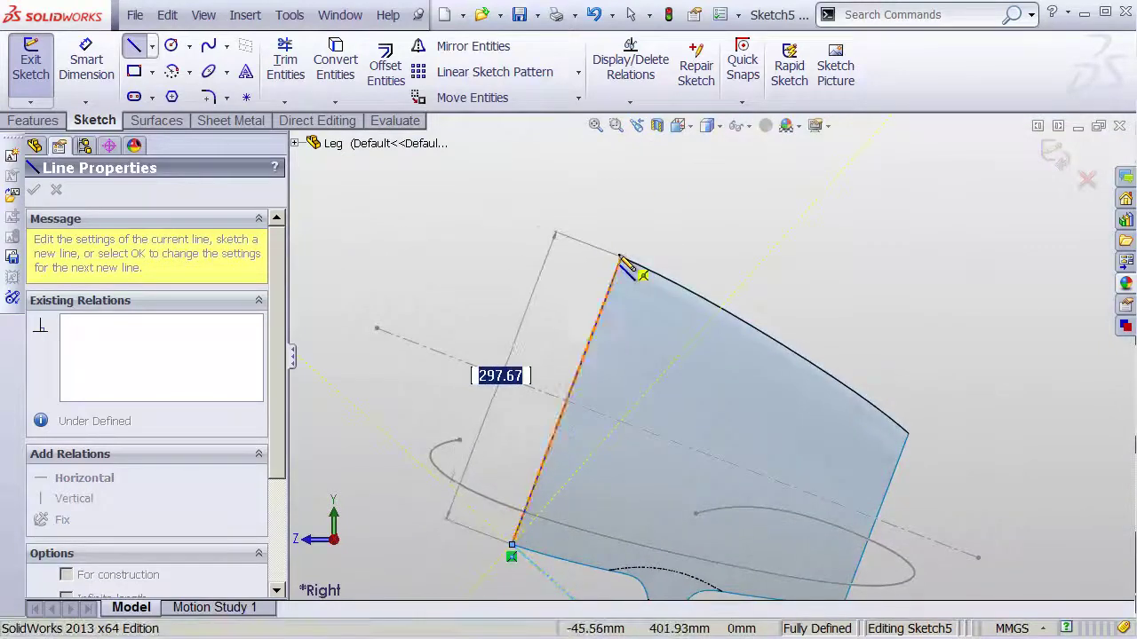
left_click(621, 258)
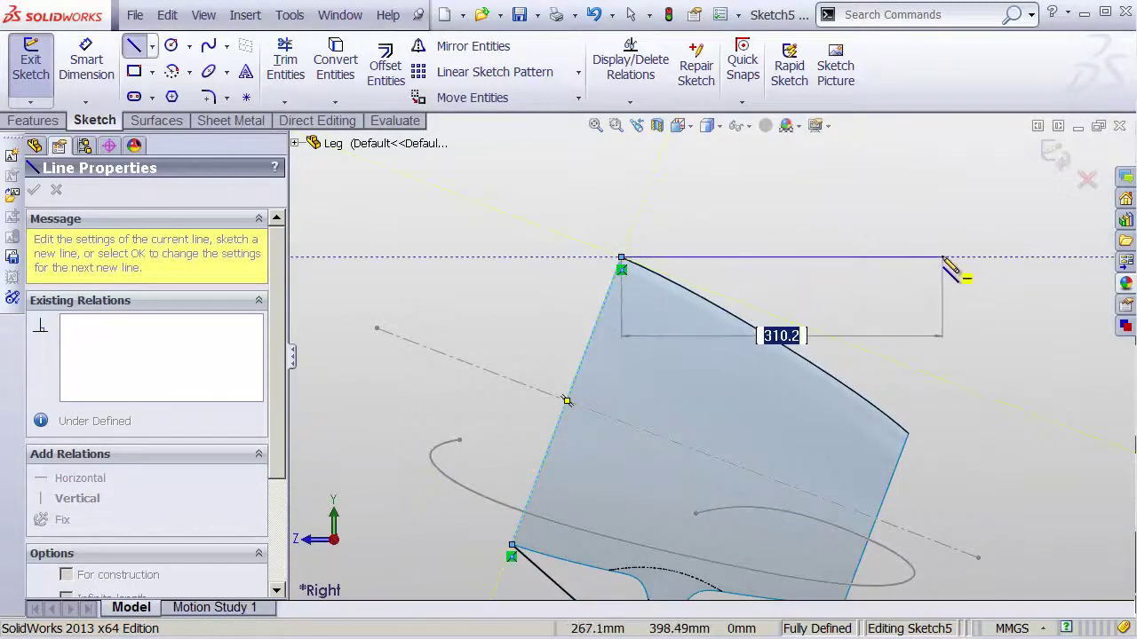
left_click(943, 258)
left_click(908, 434)
Step: Close the outline with a line along the housing's smaller end and a sloping line back to the neck's lower end
middle_click_drag(907, 434, 874, 382, "shift")
middle_click_drag(874, 382, 691, 94, "ctrl")
left_click(753, 361)
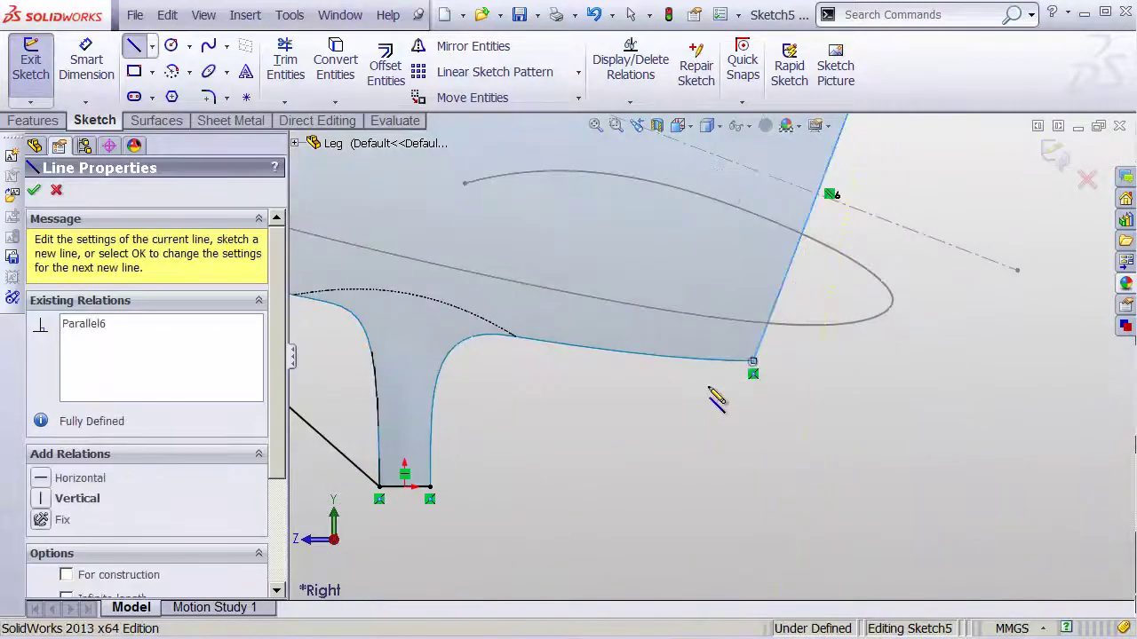
left_click(752, 362)
left_click(430, 487)
scroll(564, 431, "up", 4)
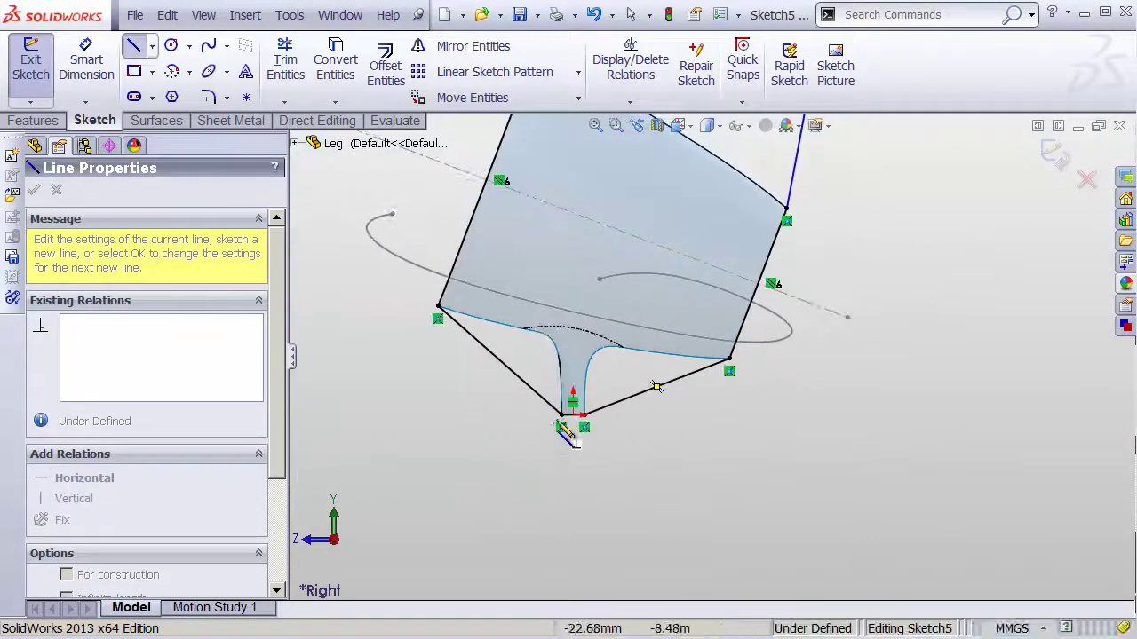
key("Escape")
Step: Move the outline's free corner above the housing along the horizontal line, closer to the larger end
middle_click_drag(744, 265, 685, 444, "shift")
middle_click_drag(731, 347, 735, 293, "shift")
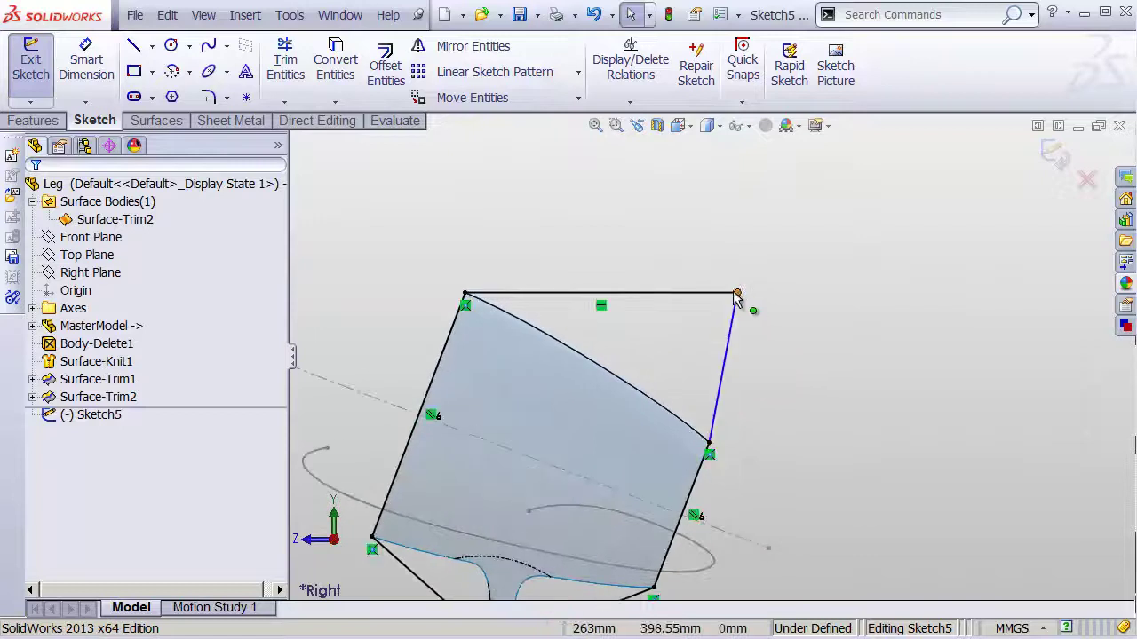
left_click_drag(736, 293, 627, 292)
middle_click_drag(725, 353, 672, 378, "shift")
mouse_move(673, 378)
middle_mouse_down("ctrl")
mouse_move(706, 320)
mouse_move(678, 348)
middle_mouse_up("ctrl")
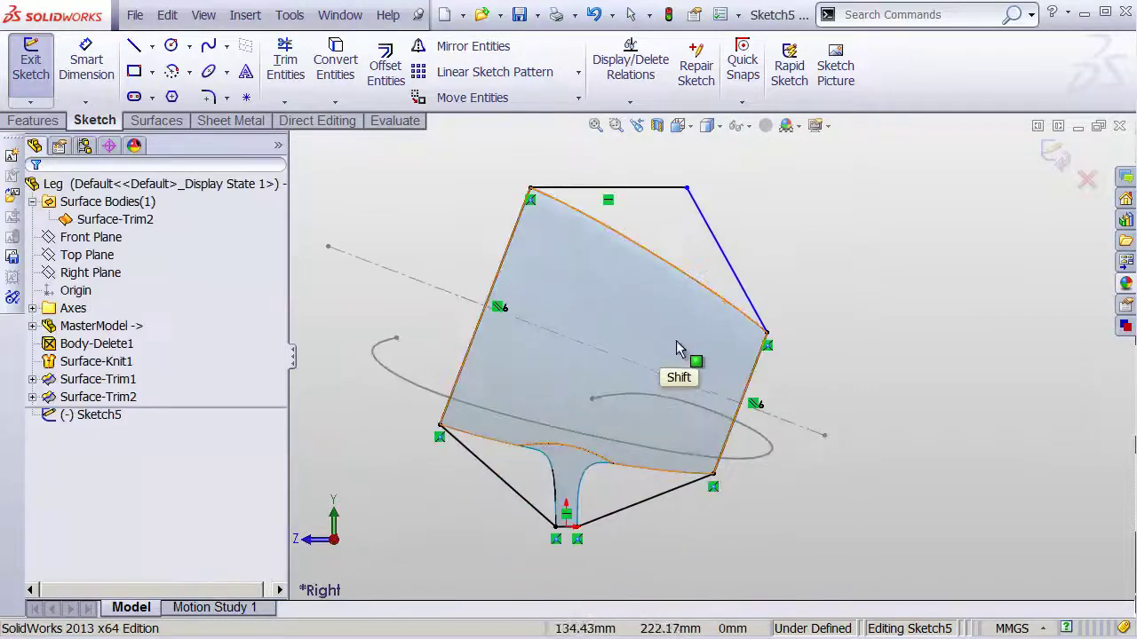
Step: Extrude the closed outline from the sketch plane up to the trimmed leg surface, Surface-Trim2, as a solid
left_click(54, 126)
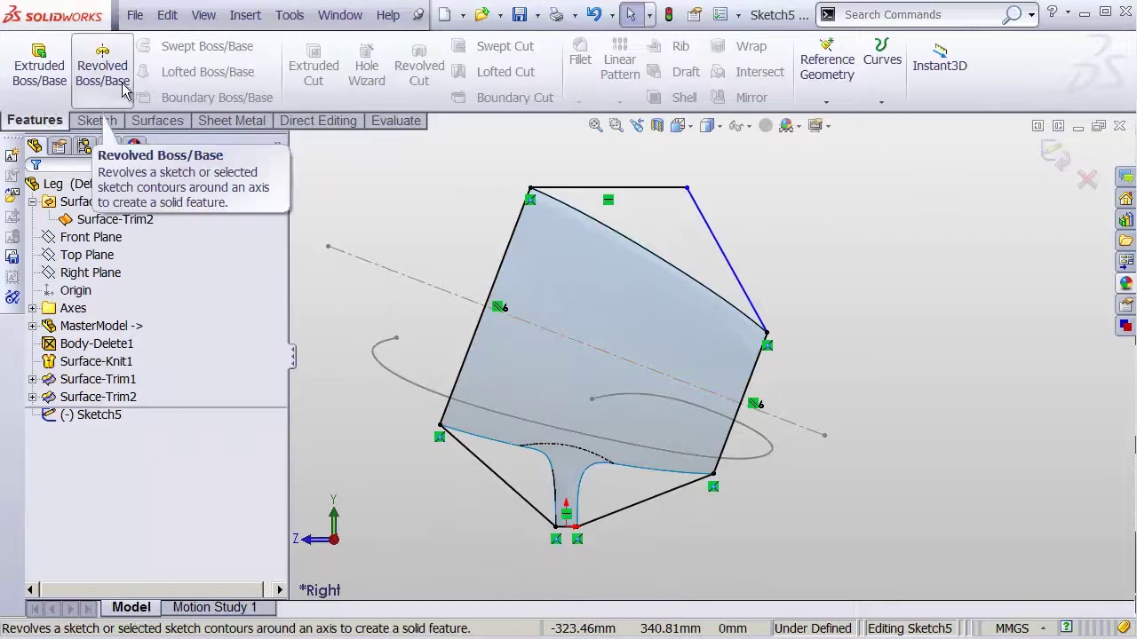
left_click(42, 78)
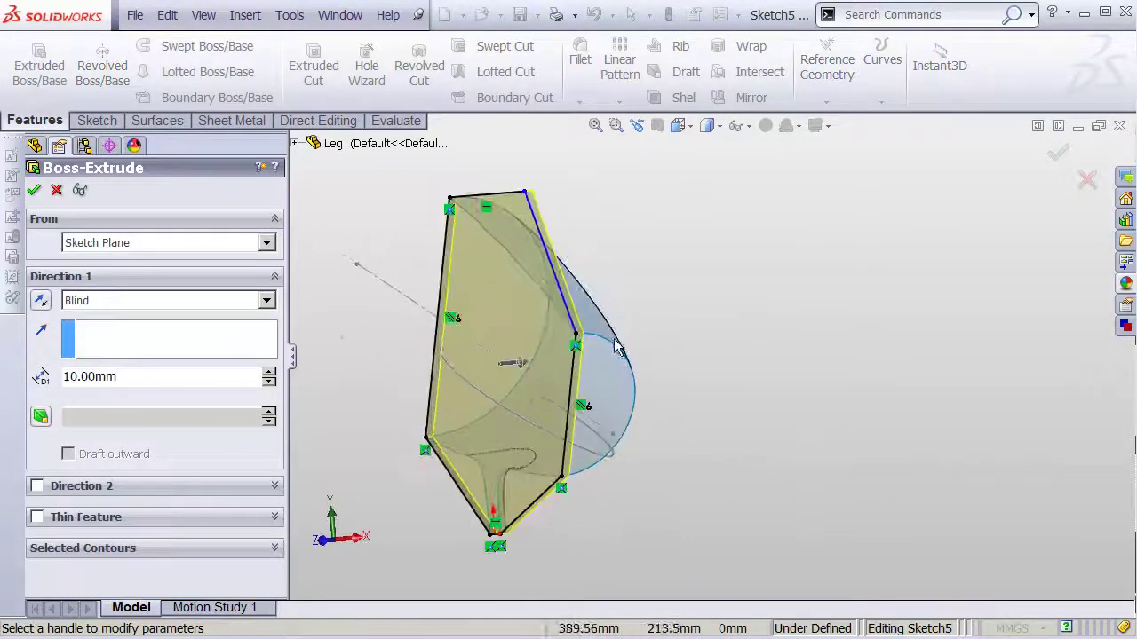
left_click(171, 306)
left_click(106, 361)
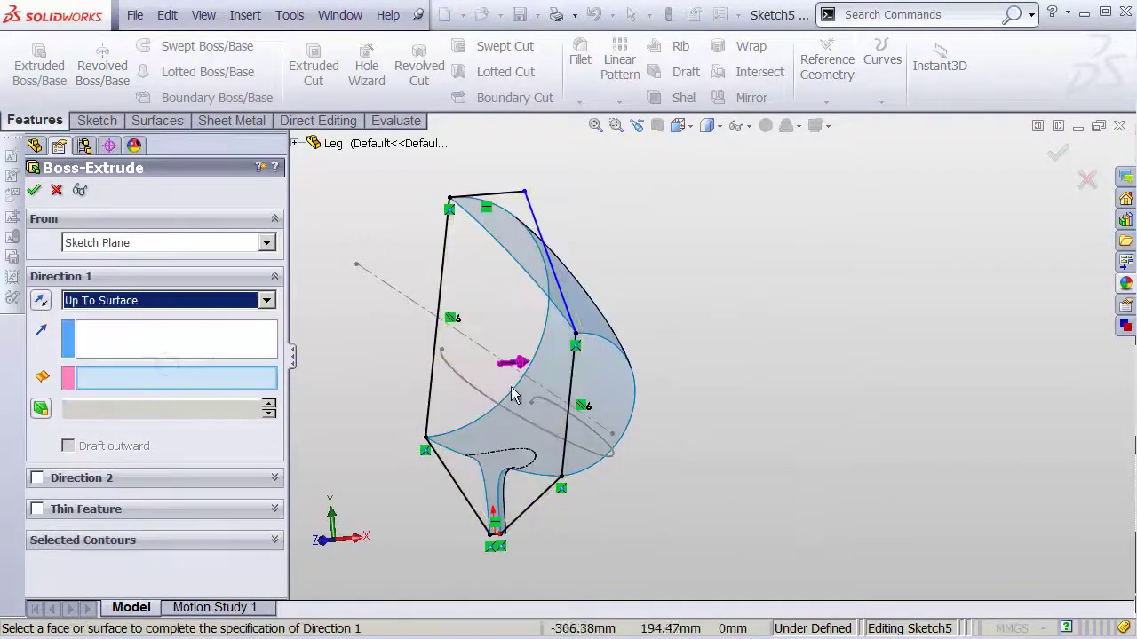
left_click(615, 399)
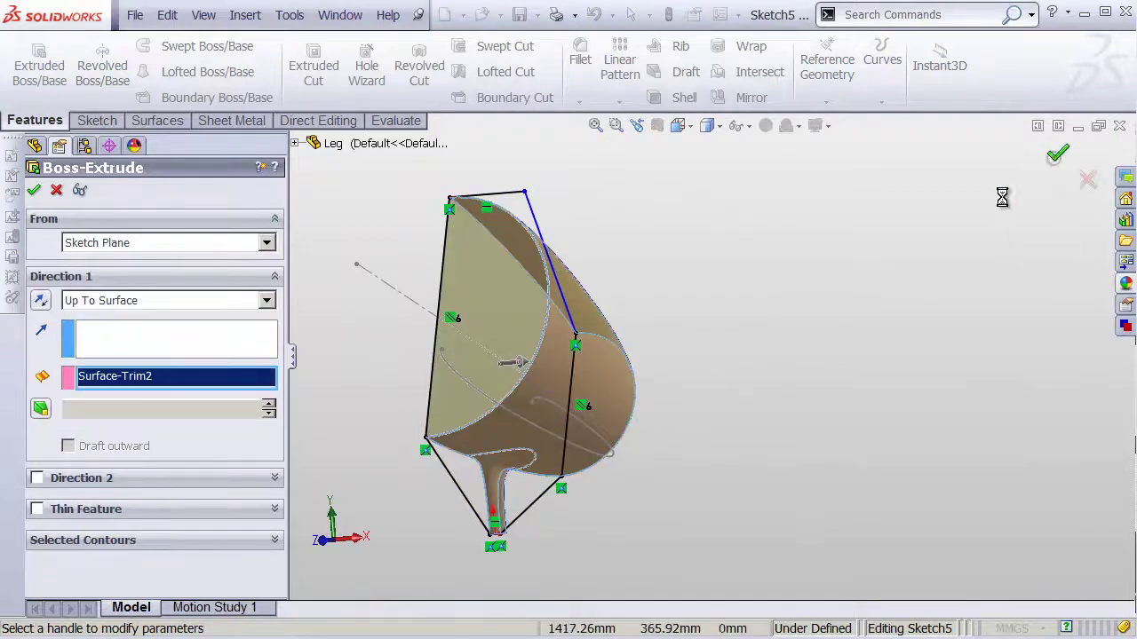
left_click(1057, 155)
middle_click_drag(728, 370, 821, 373)
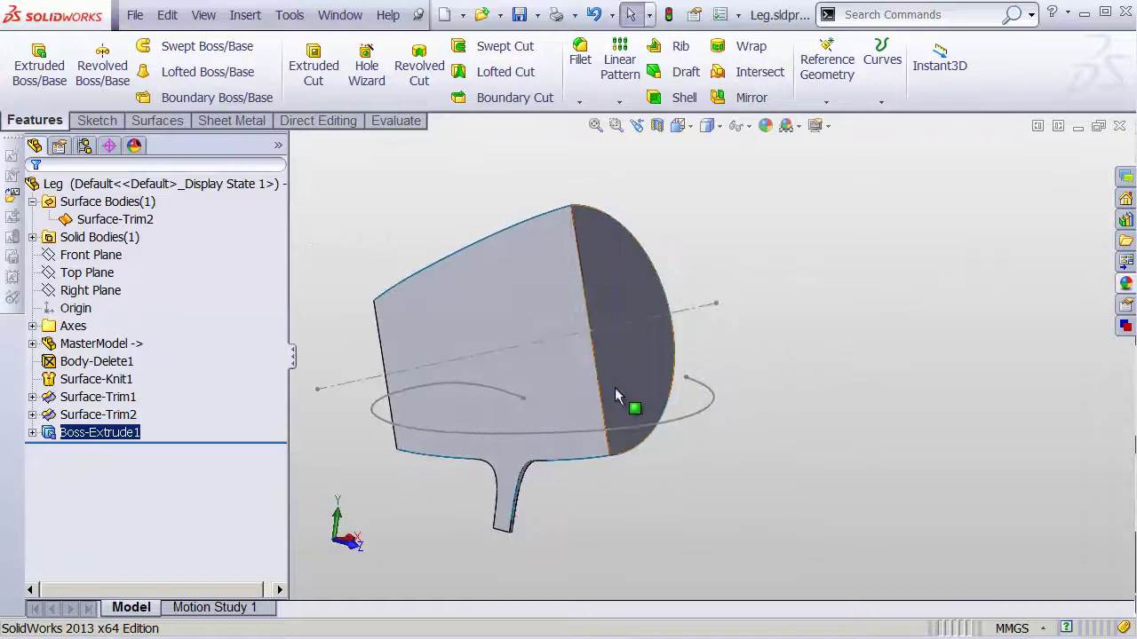
Step: Shell the leg solid to a 3 mm wall, removing the flat mid-plane face and the faces at the housing's larger and smaller ends
left_click(570, 374)
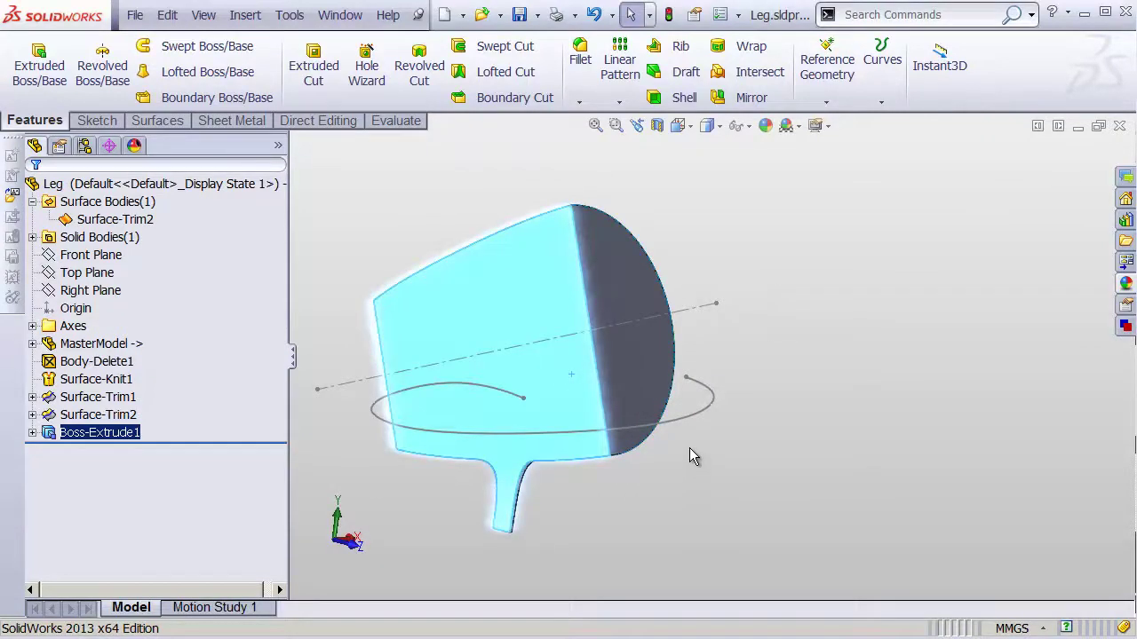
mouse_move(688, 456)
middle_mouse_down()
mouse_move(619, 449)
mouse_move(681, 463)
middle_mouse_up()
left_click(712, 296)
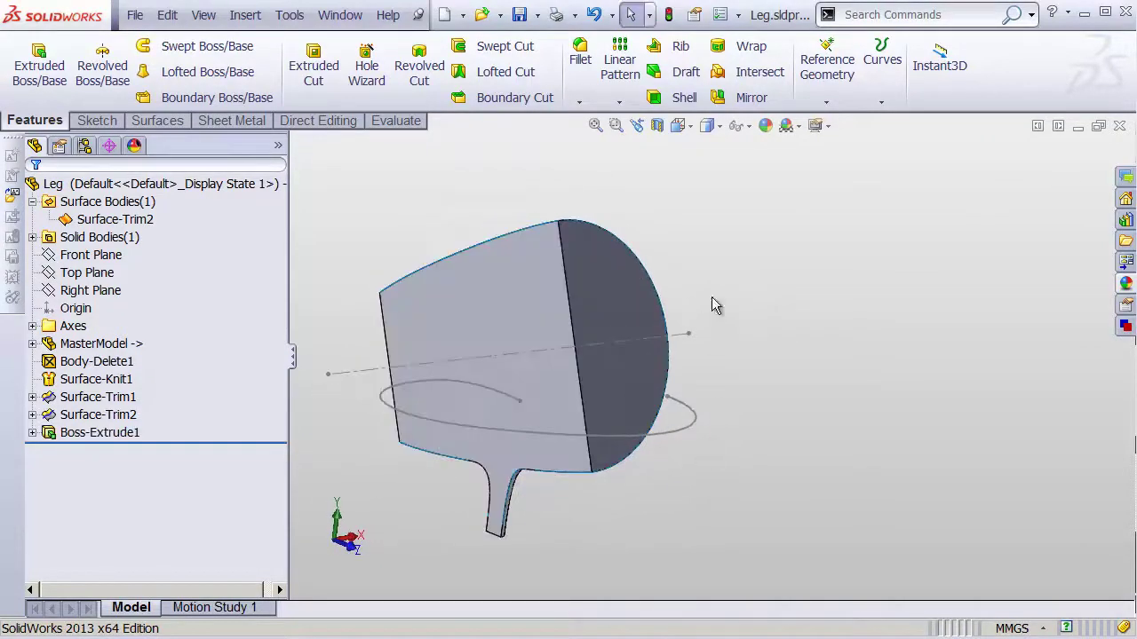
left_click(680, 97)
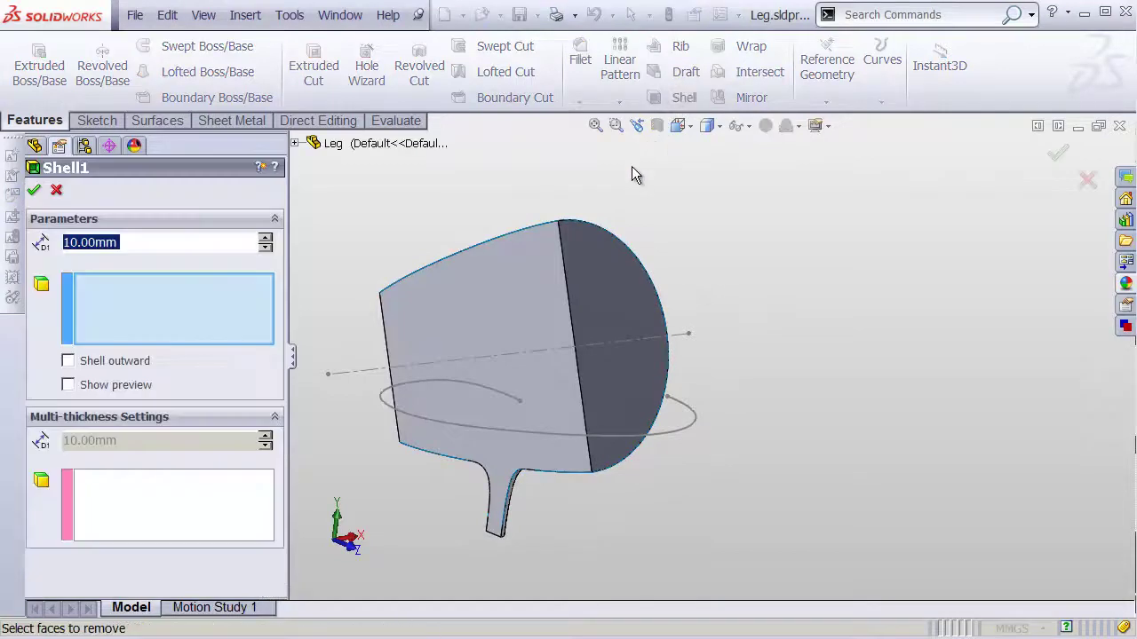
left_click(589, 309)
left_click(477, 322)
middle_click_drag(477, 323, 367, 356)
left_click(368, 356)
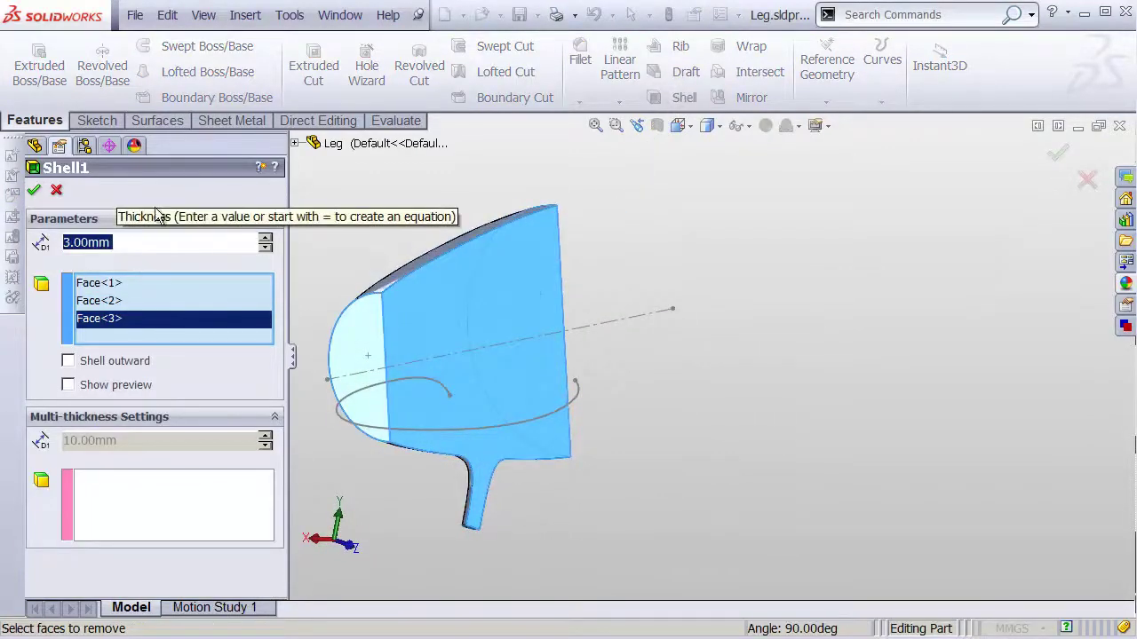
middle_click_drag(624, 326, 636, 393)
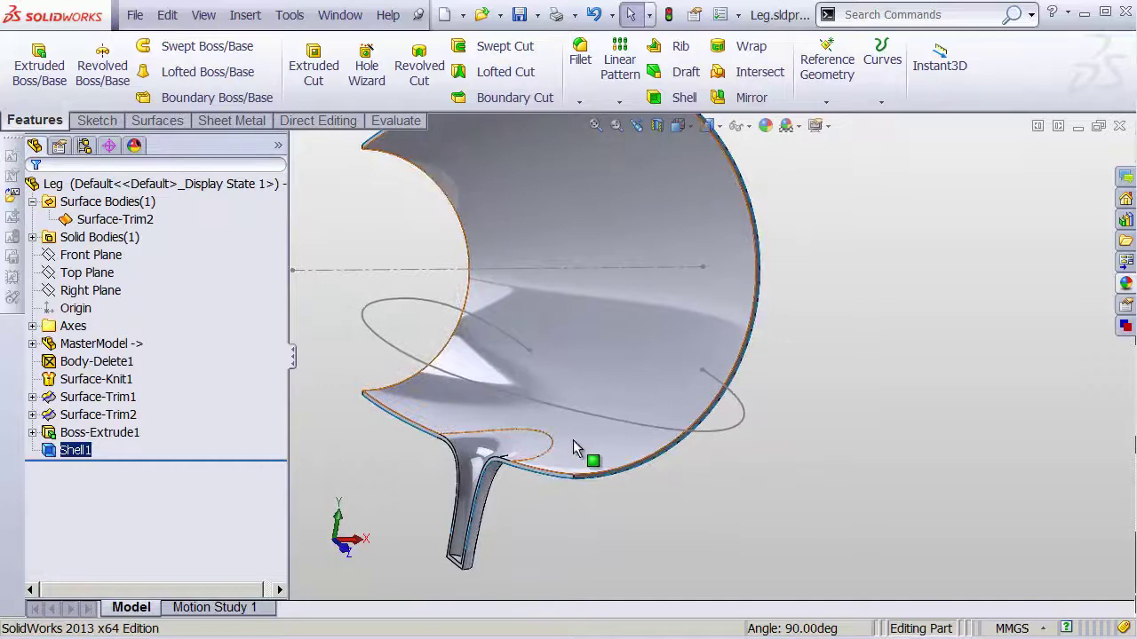
Step: Mirror the shelled leg body about the Right Plane with the solids merged
mouse_move(572, 440)
middle_mouse_down("shift")
mouse_move(568, 469)
mouse_move(449, 483)
mouse_move(446, 494)
mouse_move(597, 432)
mouse_move(646, 353)
mouse_move(571, 437)
mouse_move(616, 367)
mouse_move(600, 346)
mouse_move(557, 429)
middle_mouse_up("shift")
left_click(594, 340)
left_click(728, 440)
middle_click_drag(708, 394, 595, 420, "shift")
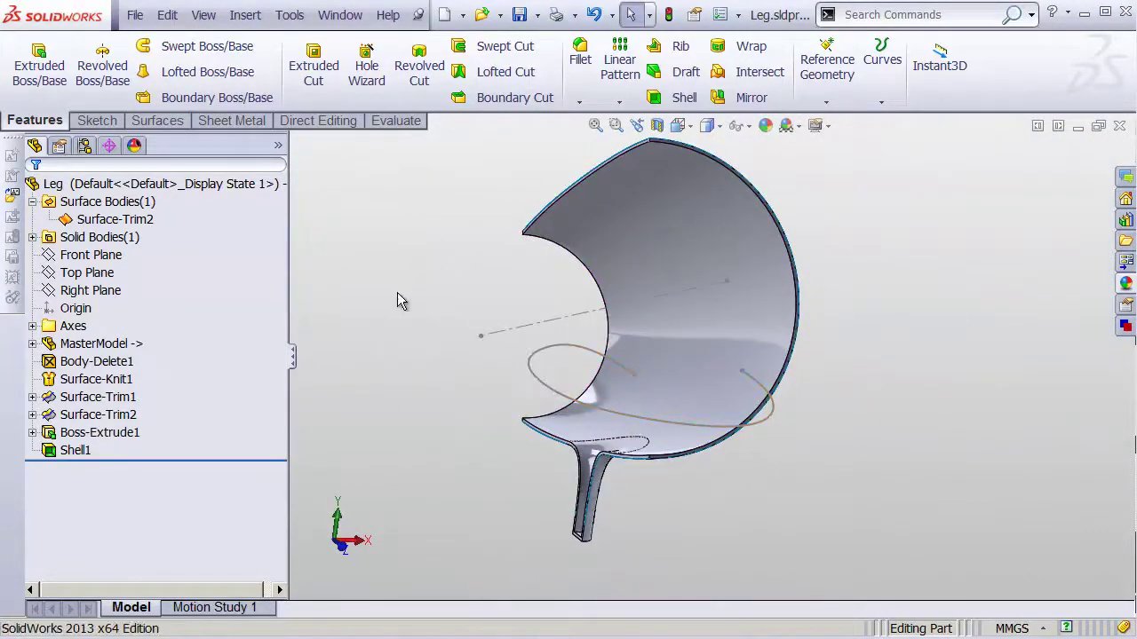
left_click(746, 96)
left_click(295, 143)
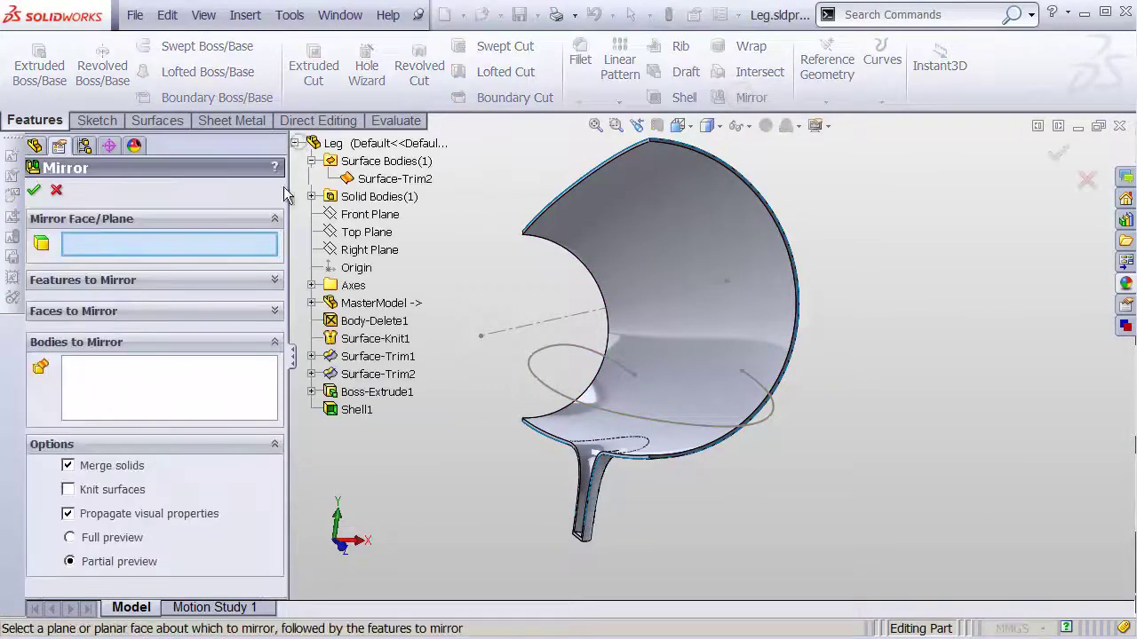
left_click(369, 250)
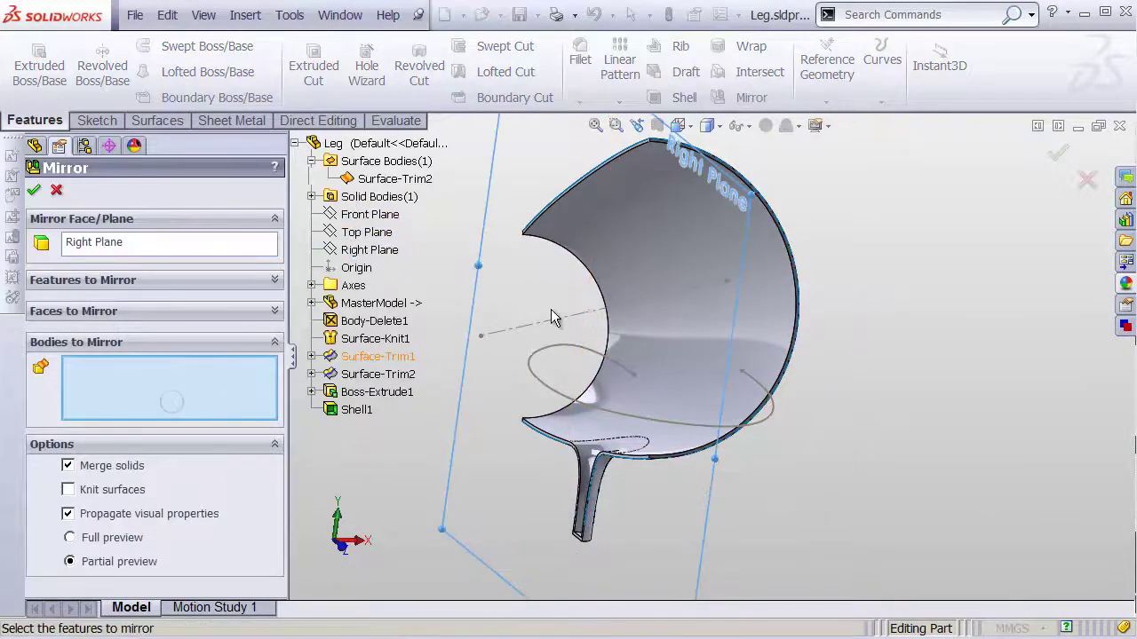
left_click(664, 273)
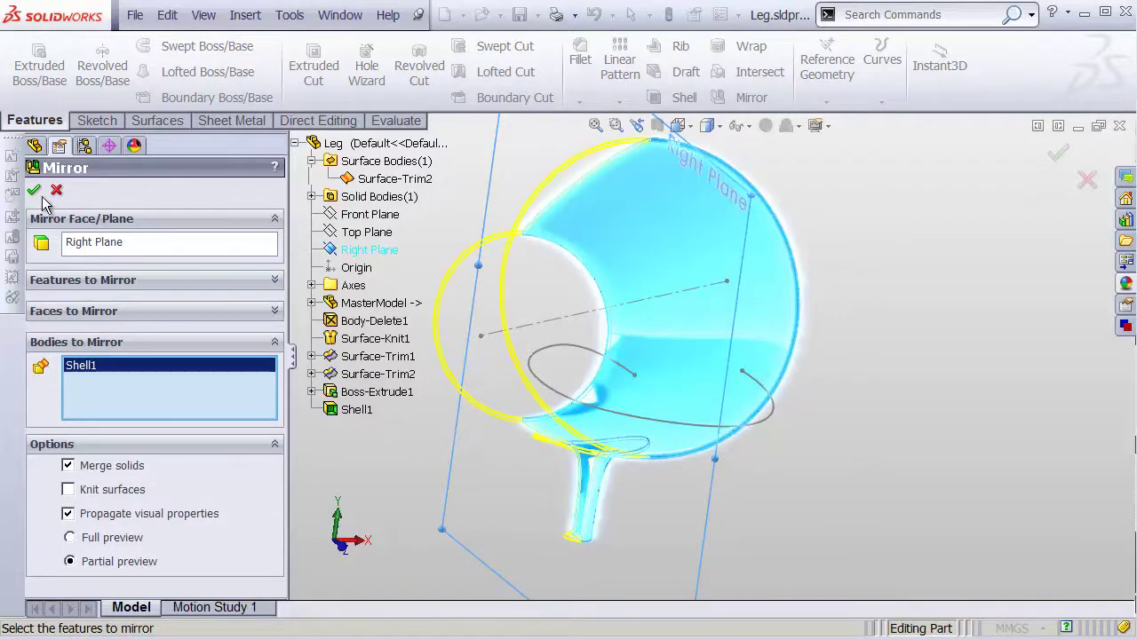
middle_click_drag(774, 432, 687, 363)
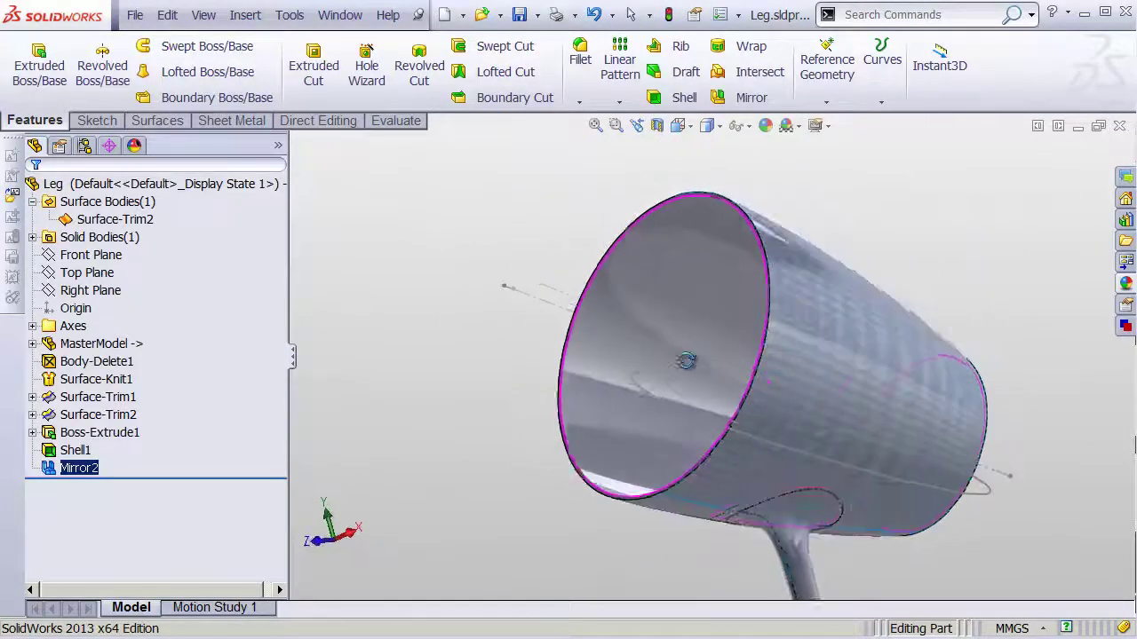
middle_click_drag(400, 278, 393, 312)
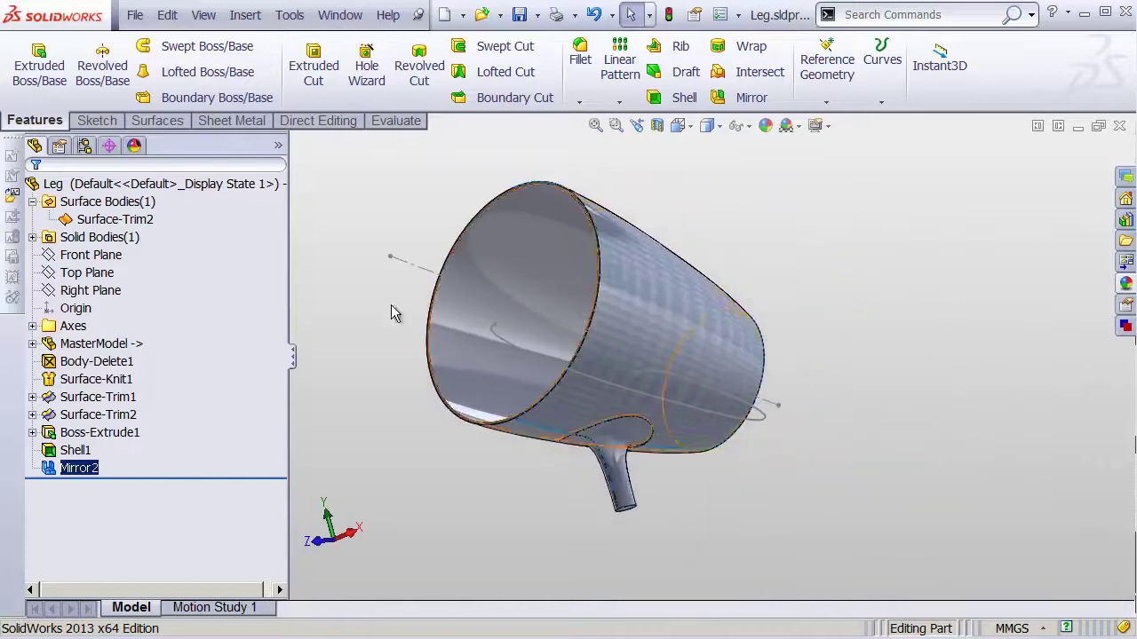
Step: Delete the mirror feature of the shelled leg body, leaving the half model
left_click(111, 219)
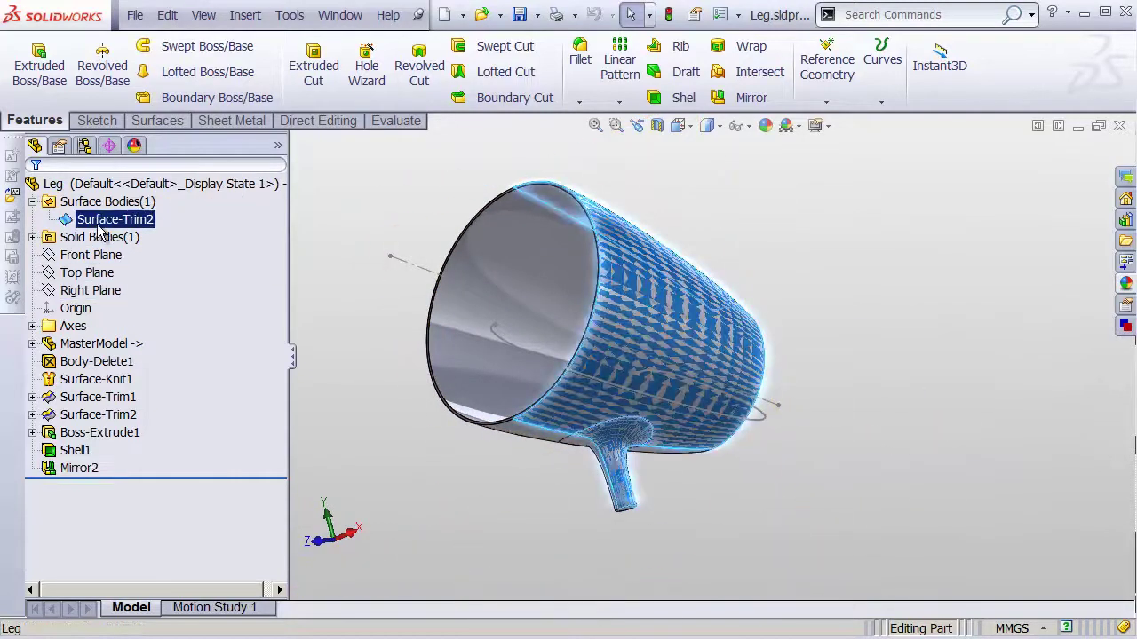
left_click(111, 238, "ctrl")
left_click(114, 415)
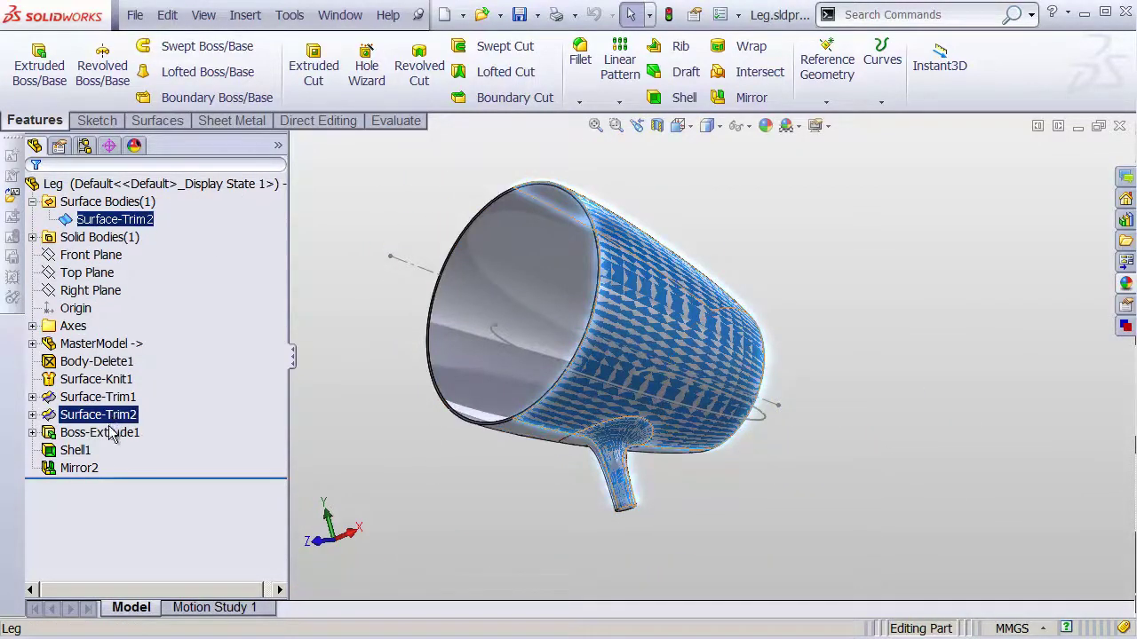
left_click(326, 372)
left_click(88, 469)
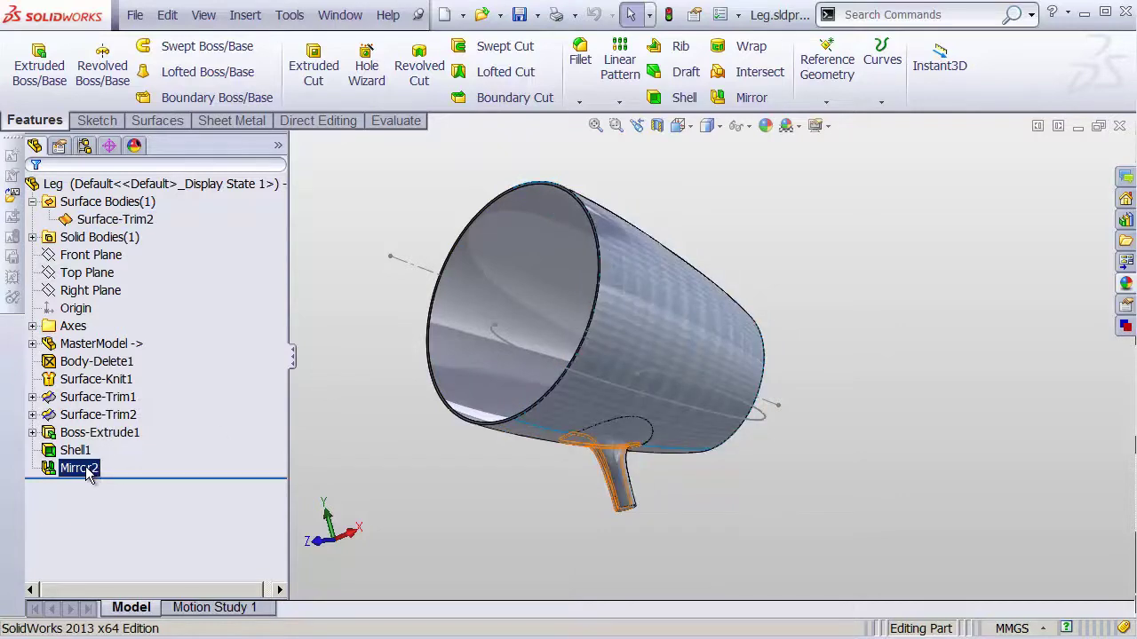
key("Delete")
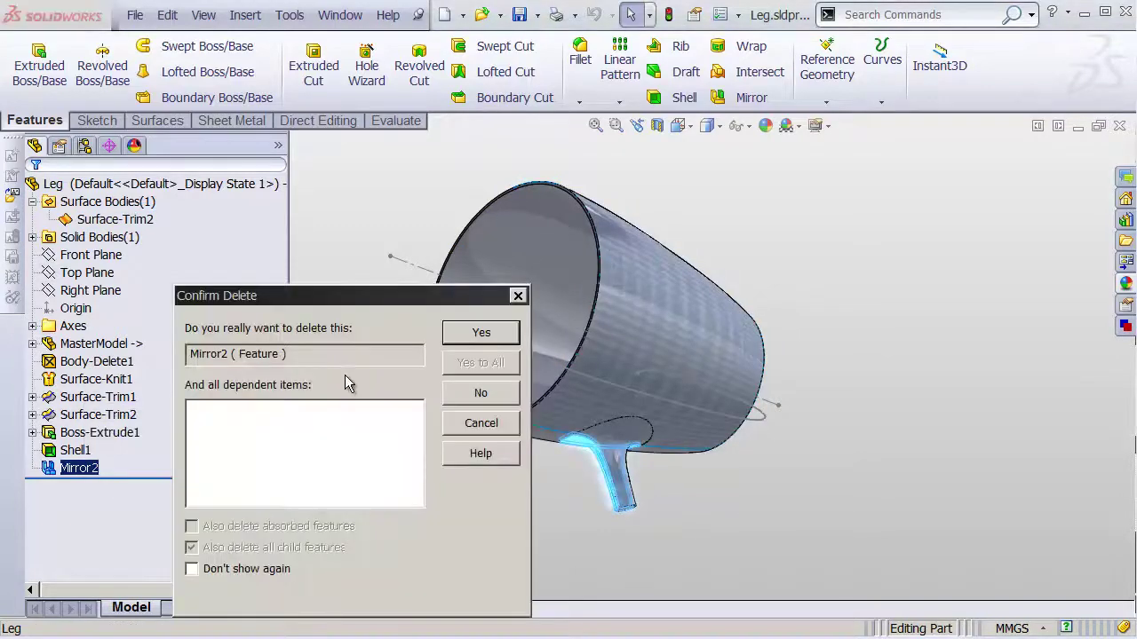
left_click(481, 333)
middle_click_drag(783, 353, 728, 406)
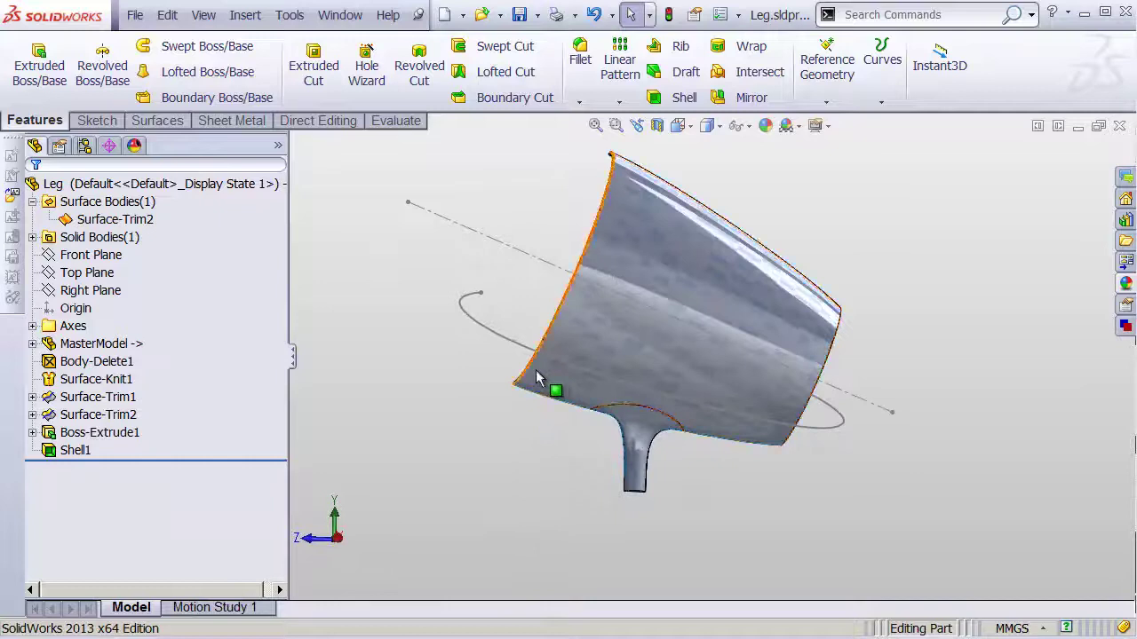